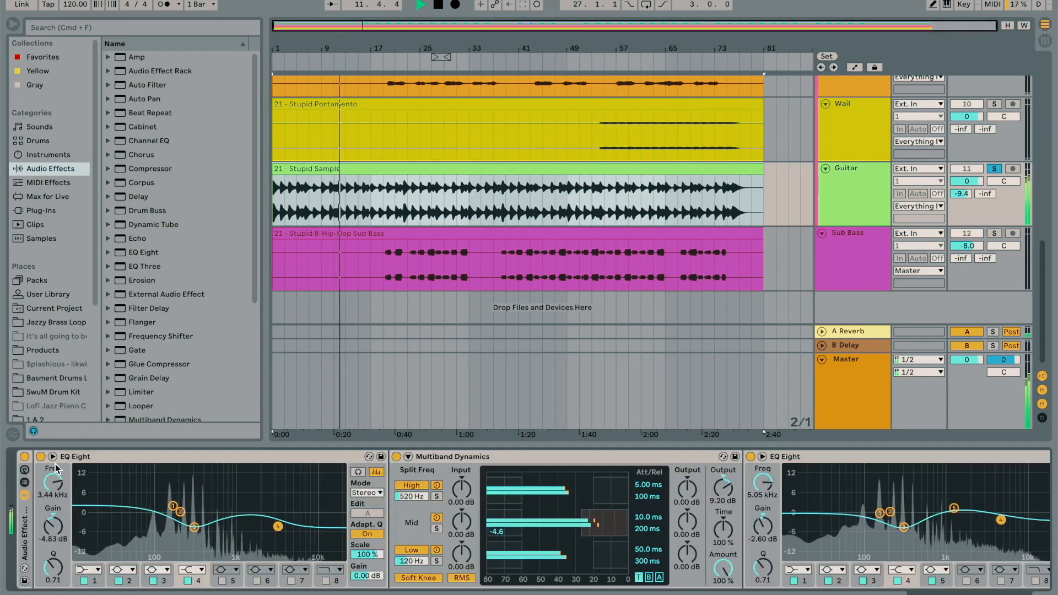
Bypass and re-enable the Guitar track's effect rack during playback to compare the dry and processed sound.
left_click(24, 457)
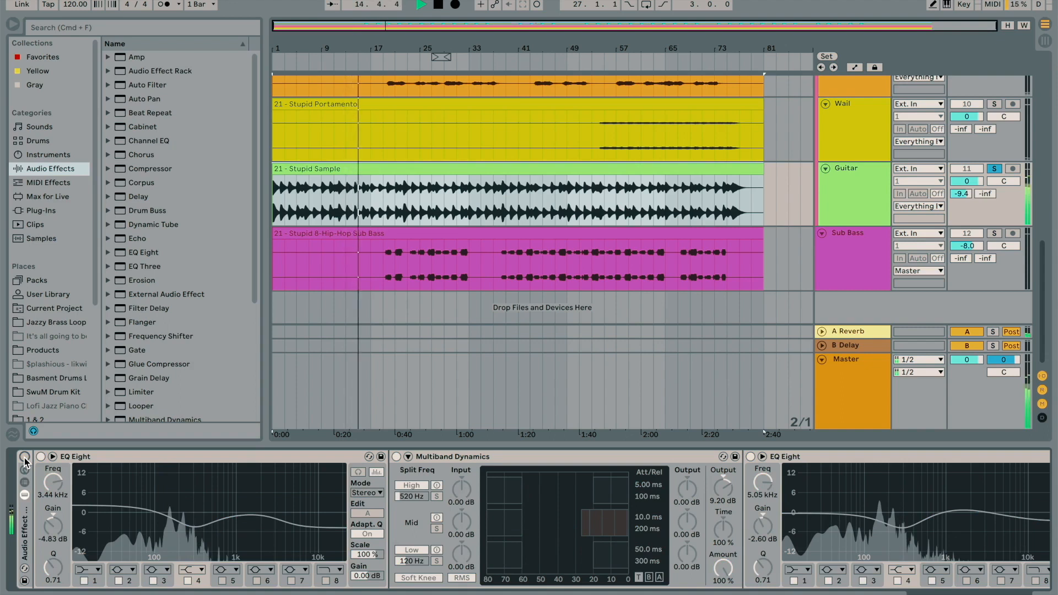
left_click(25, 457)
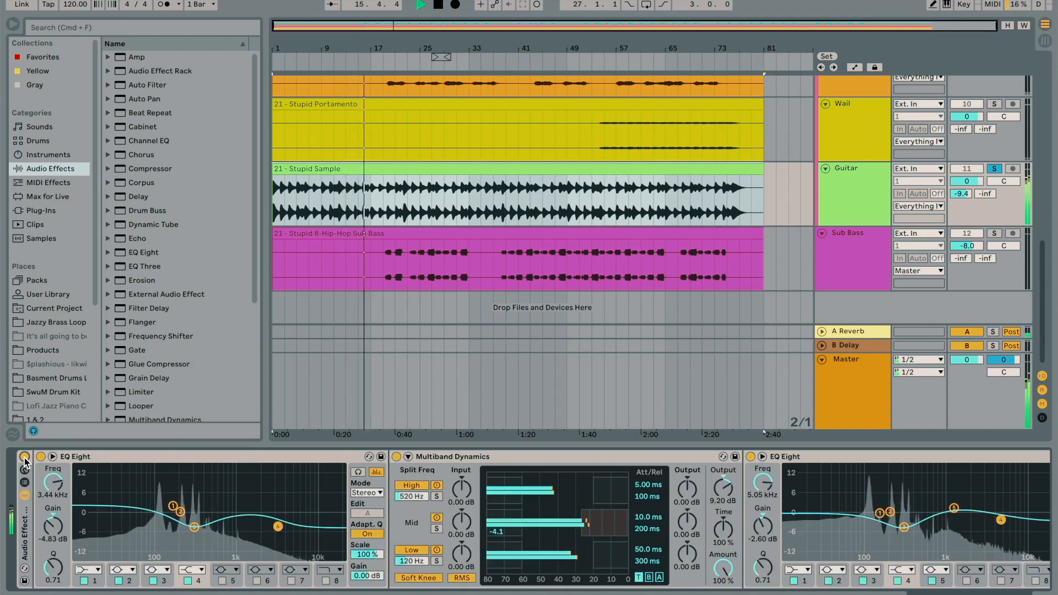
scroll(475, 523, "right", 5)
scroll(475, 523, "left", 5)
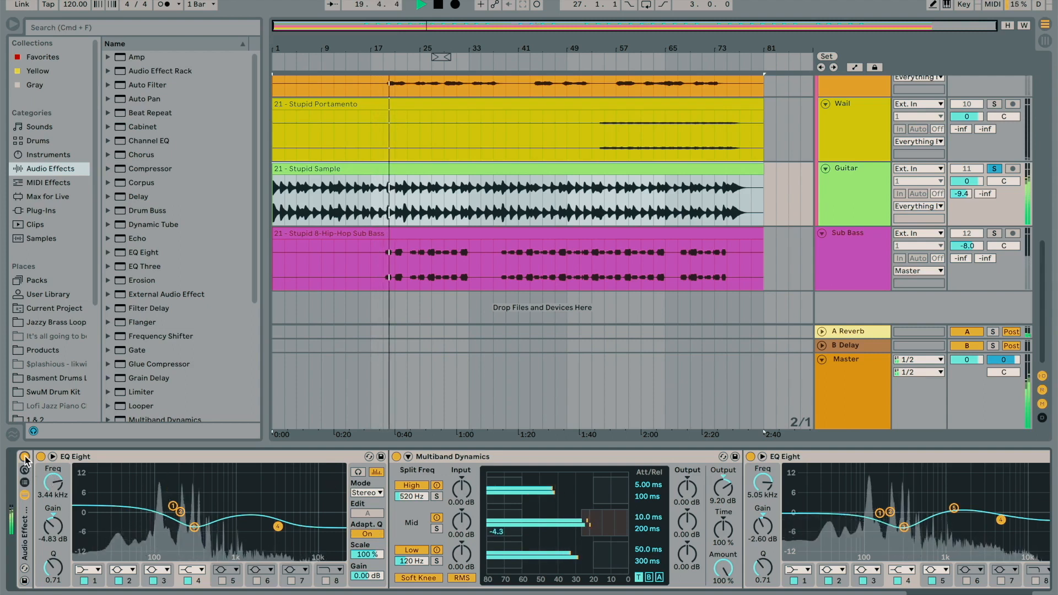
Audition the Guitar track with only the first EQ Eight active, bypassing Multiband Dynamics and the last EQ Eight, and stop playback.
left_click(752, 458)
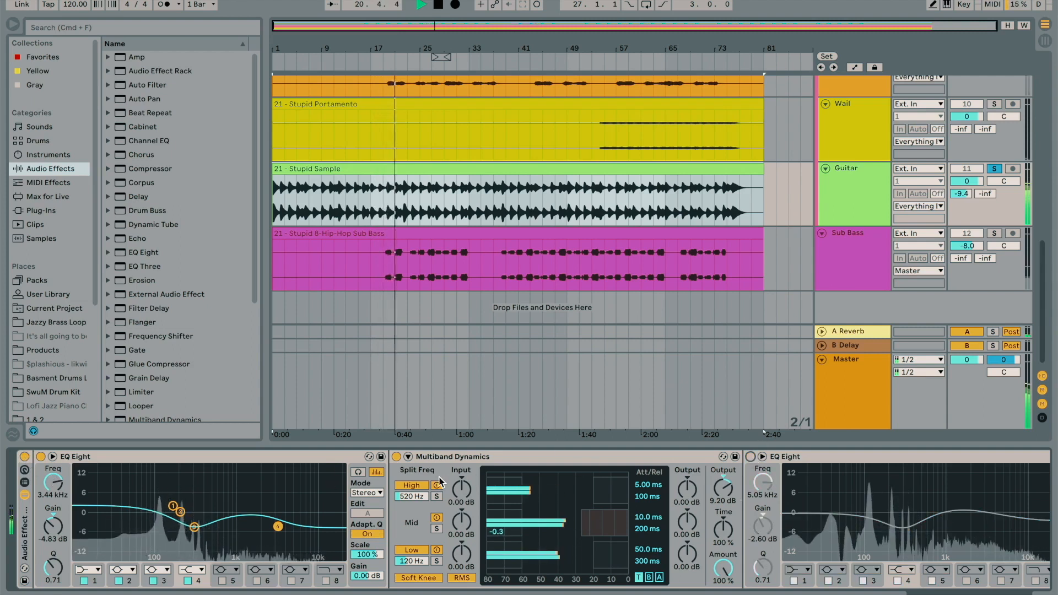
left_click(396, 456)
left_click(40, 457)
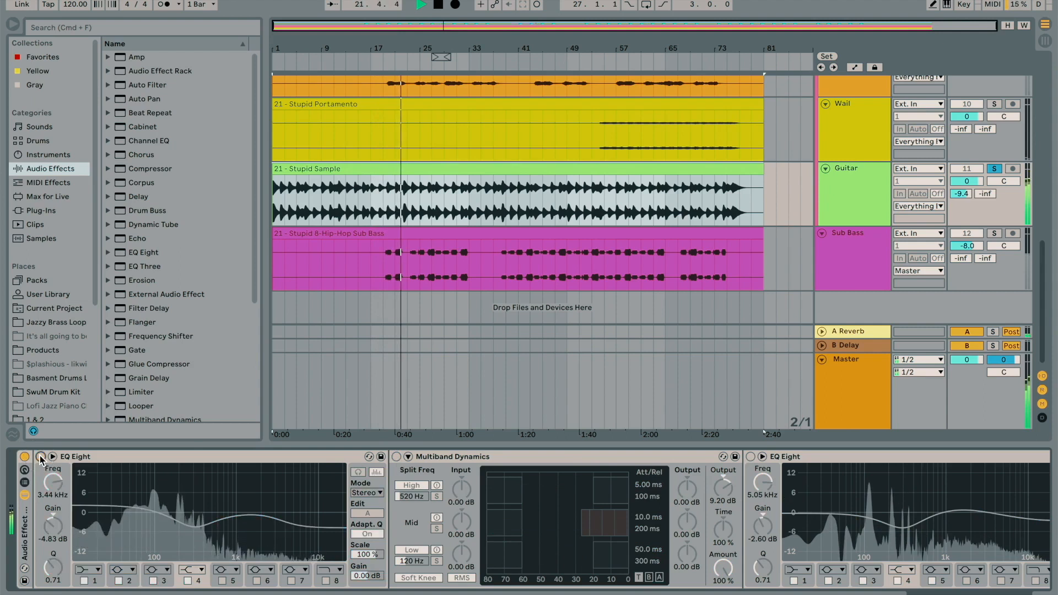
left_click(41, 457)
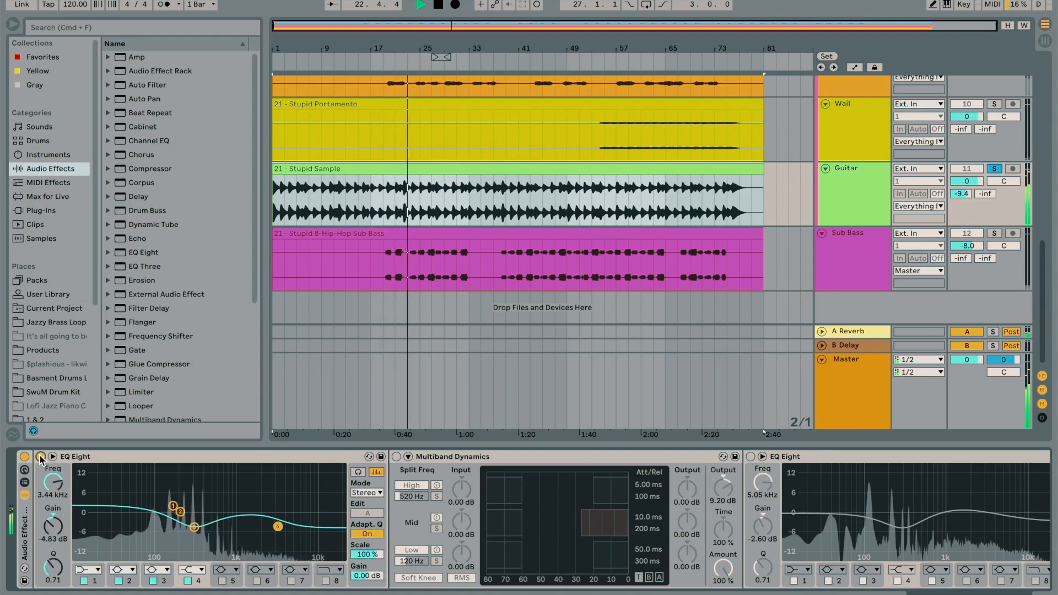
key("space")
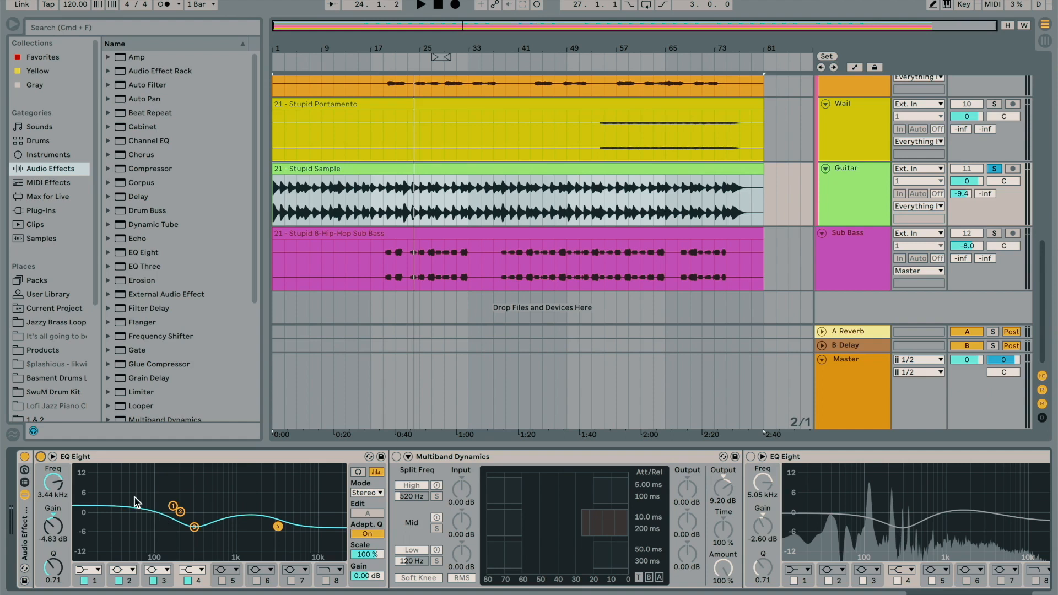
During playback, re-enable Multiband Dynamics and the last EQ Eight on the Guitar track one after the other.
key("space")
left_click(395, 456)
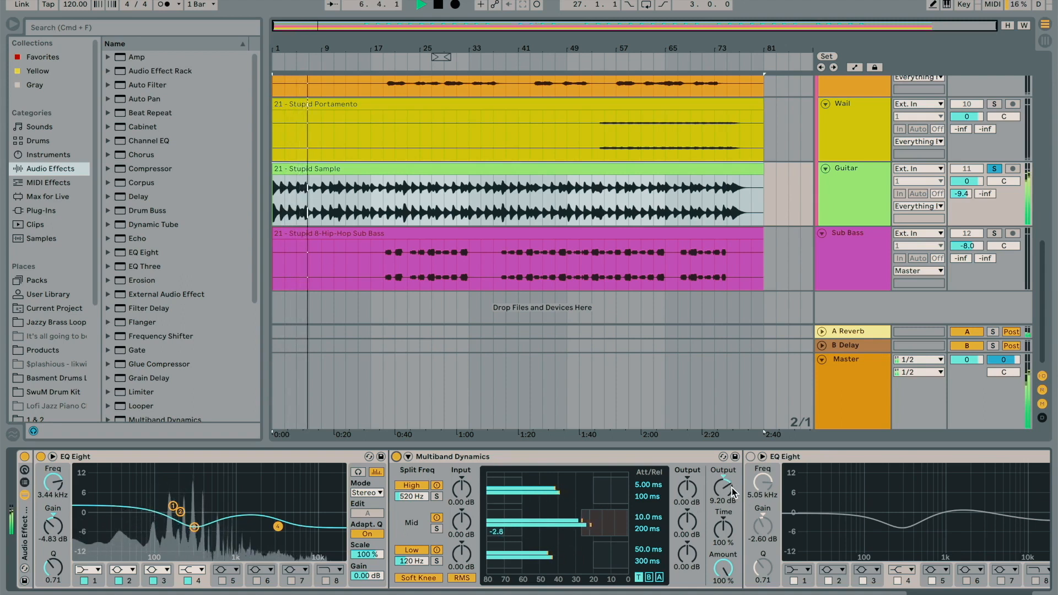
scroll(733, 492, "right", 3)
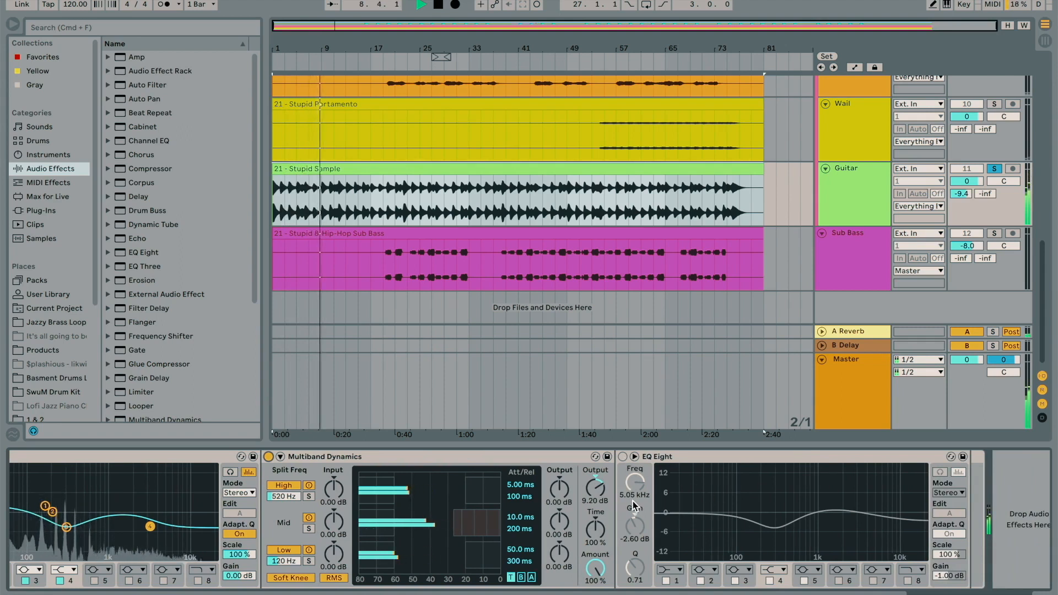
left_click(623, 457)
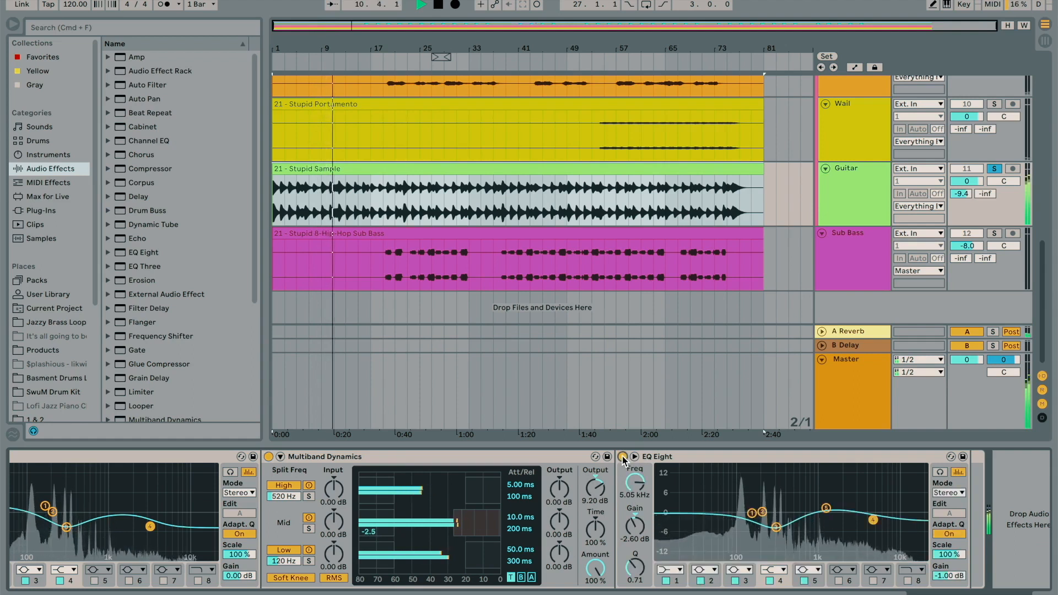
key("space")
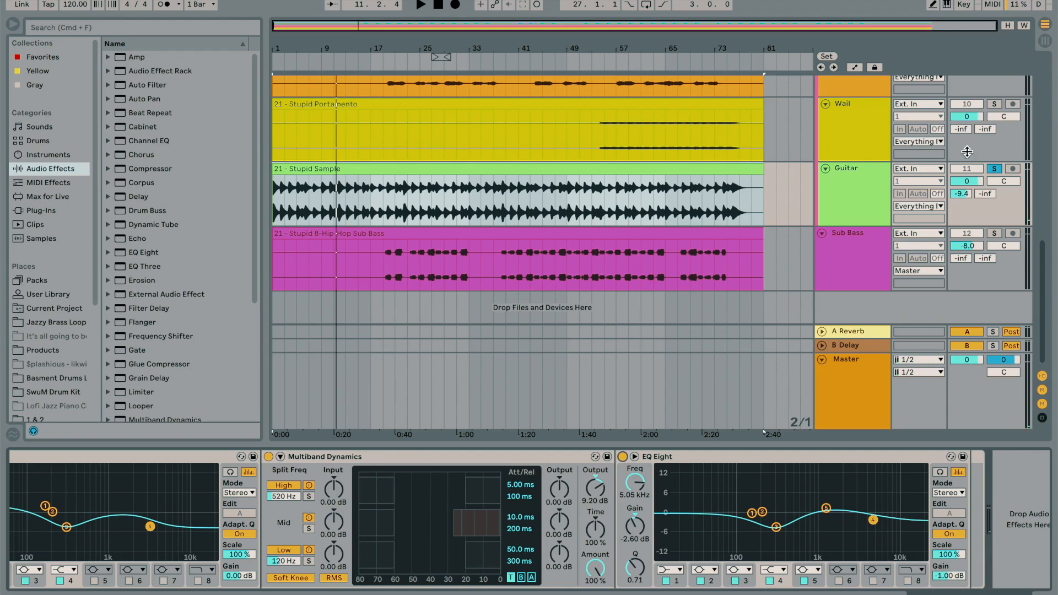
Solo the Sub Bass track in place of Guitar, show its effect chain, and play it from about bar 27.
left_click(999, 174)
left_click(994, 234)
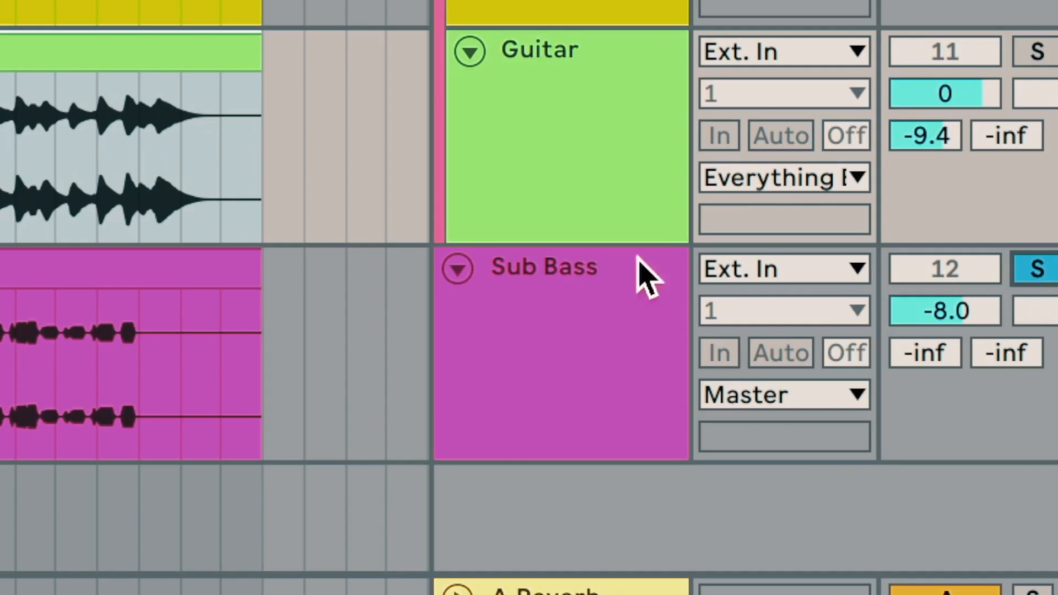
left_click(871, 234)
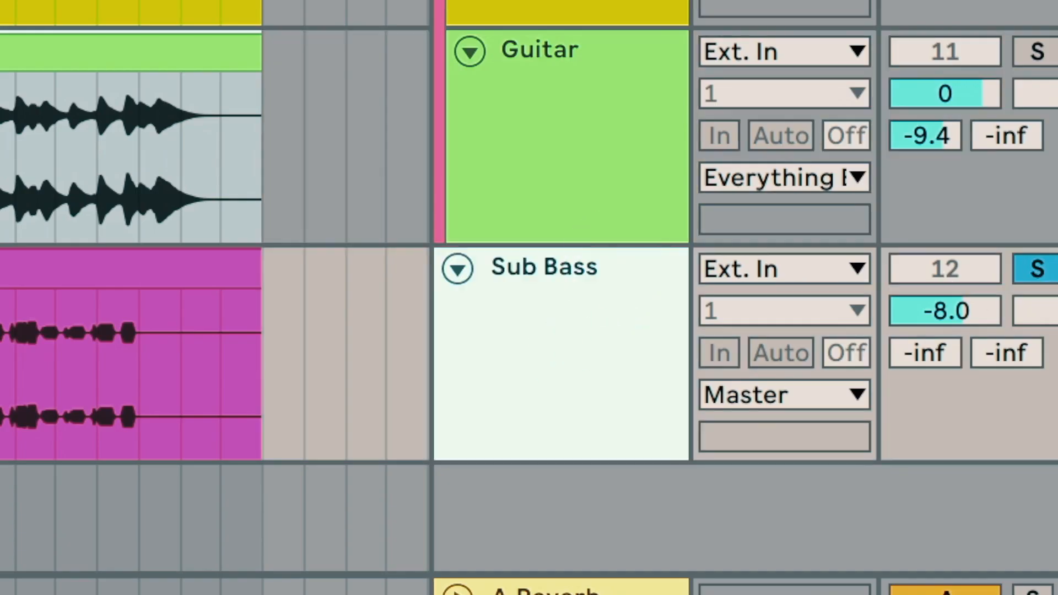
left_click(433, 275)
key("space")
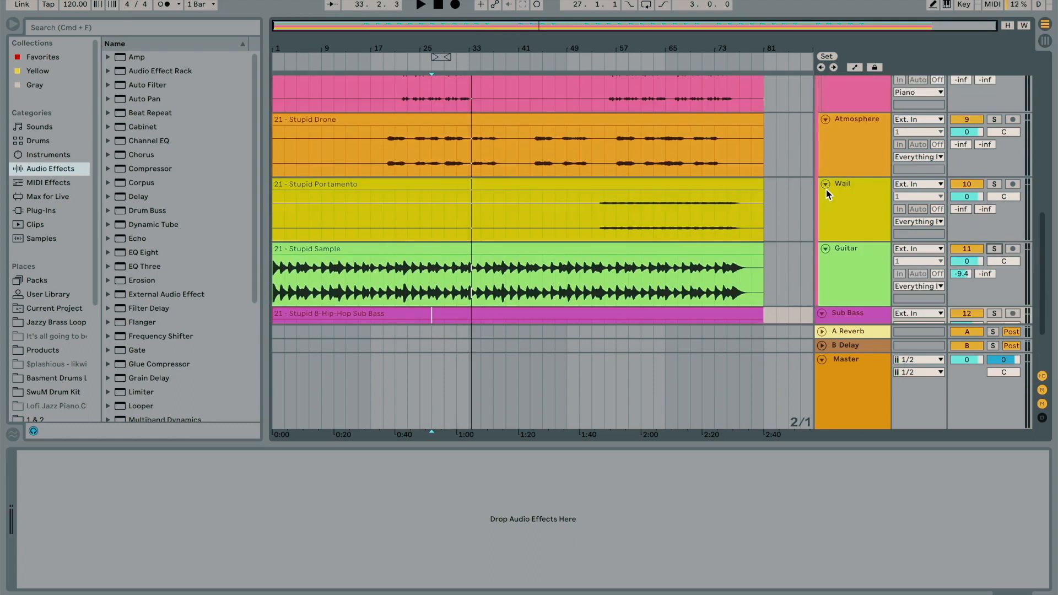
Find the Wail track in the arrangement and look through its effect chain.
scroll(557, 91, "up", 10)
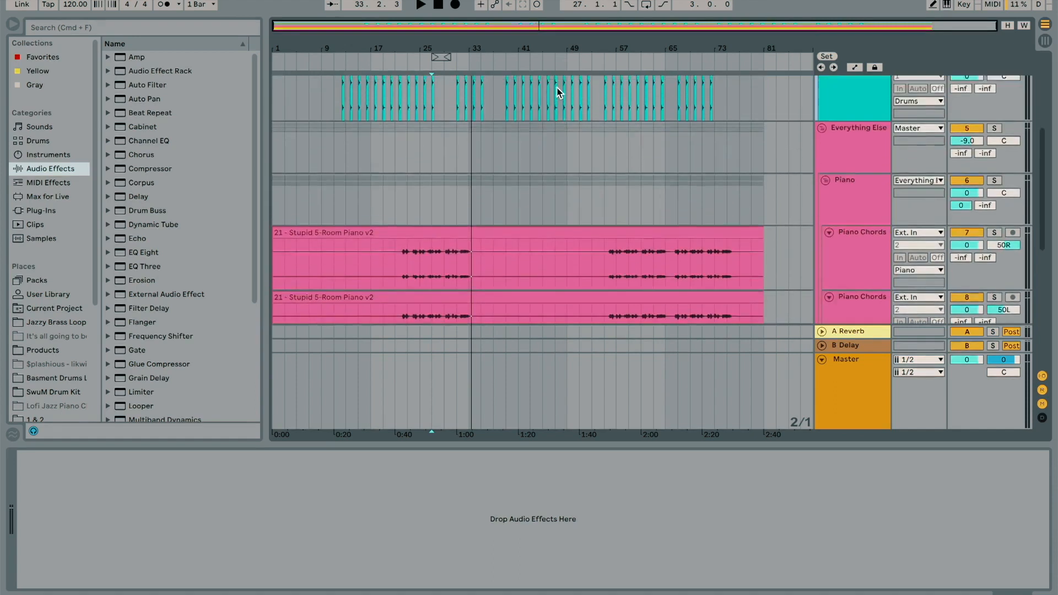
scroll(557, 91, "down", 10)
scroll(556, 89, "up", 3)
scroll(640, 170, "down", 2)
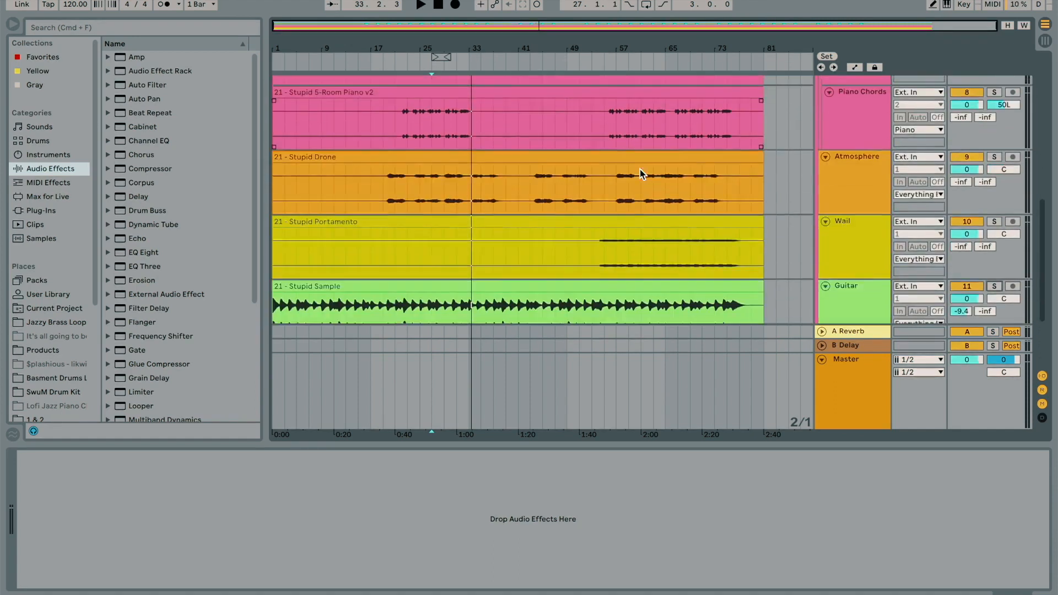
left_click(853, 223)
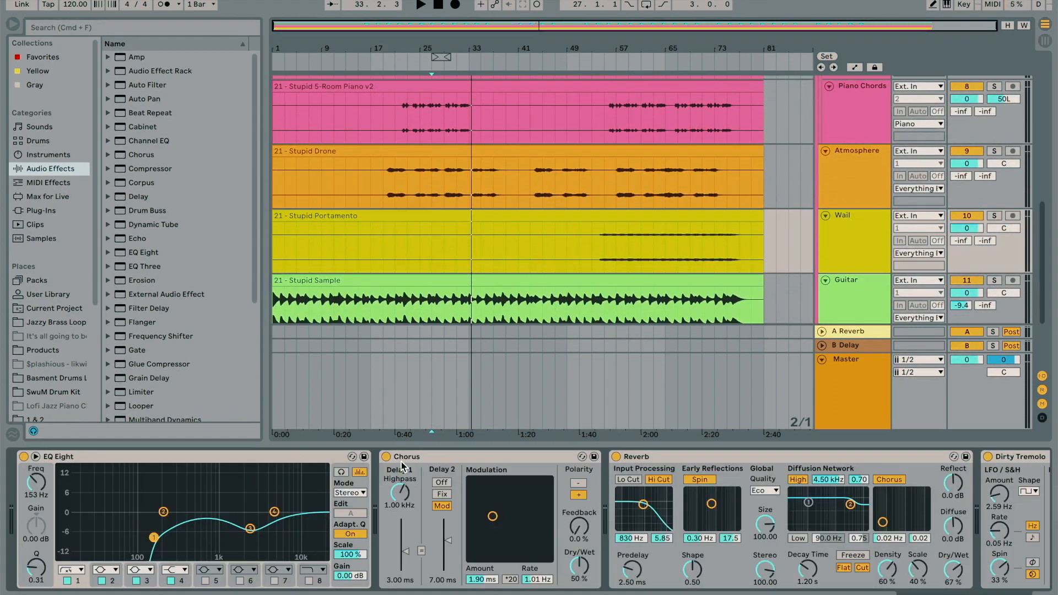
scroll(540, 500, "right", 5)
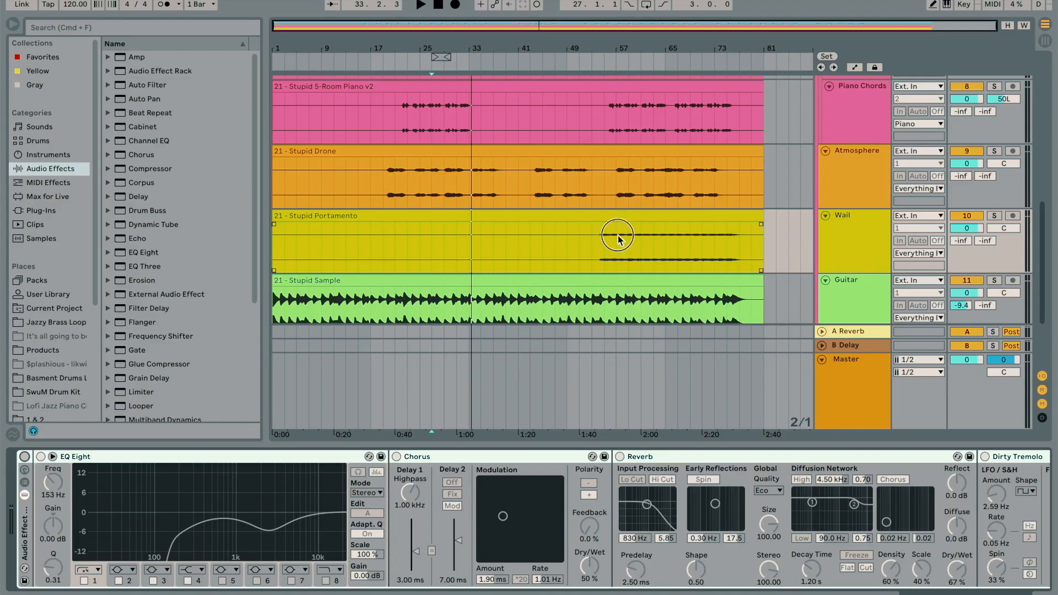
Solo the Wail track and play it from about bar 57 with its effects bypassed.
left_click(617, 236)
key("space")
left_click(994, 216)
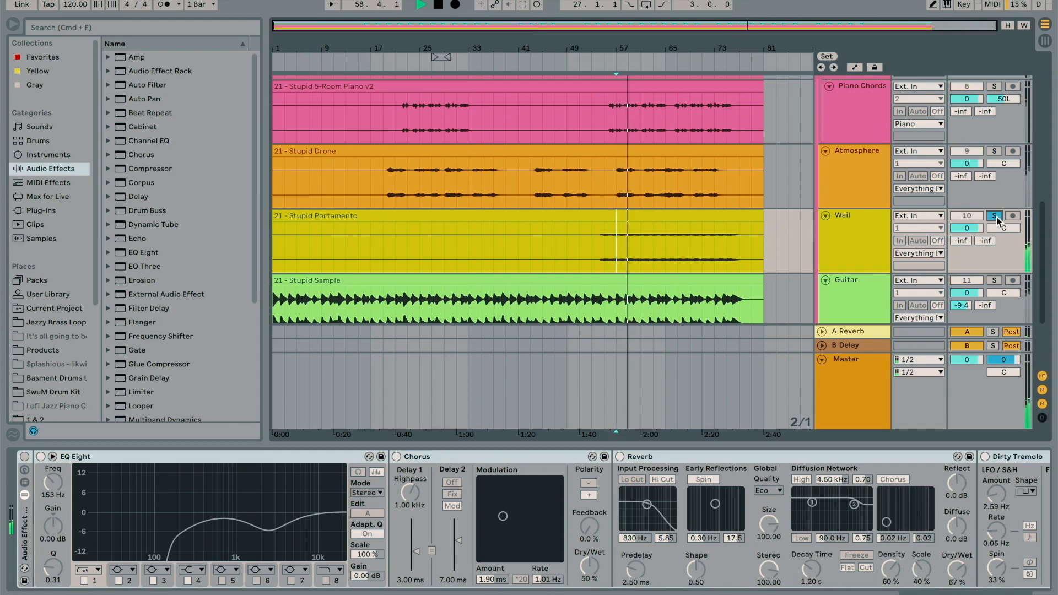
key("space")
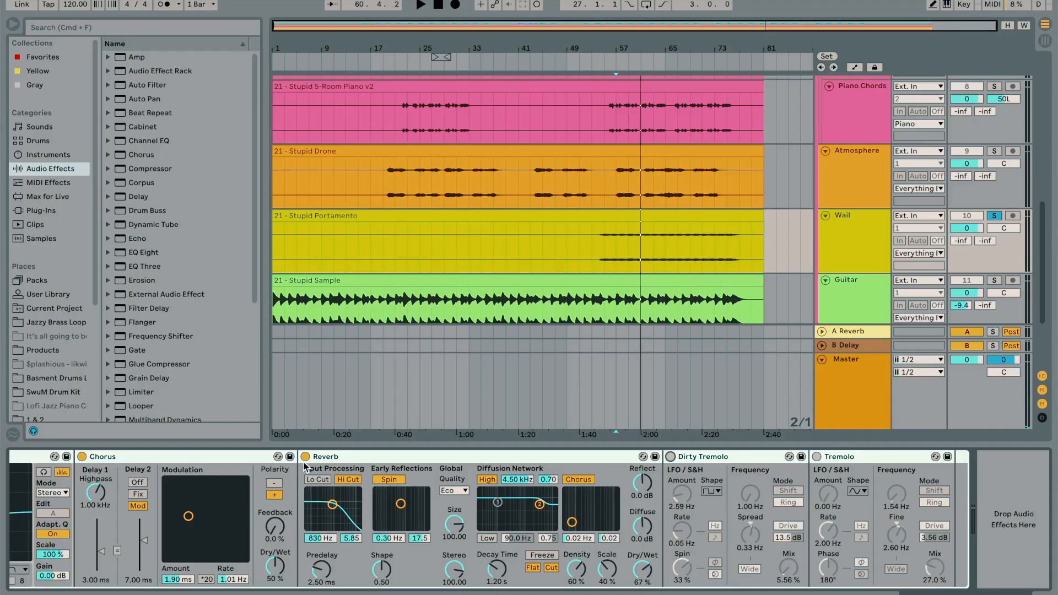
Bypass the Wail track's Chorus and compare the sound with its EQ Eight off and on during playback.
left_click(81, 457)
scroll(81, 459, "left", 6)
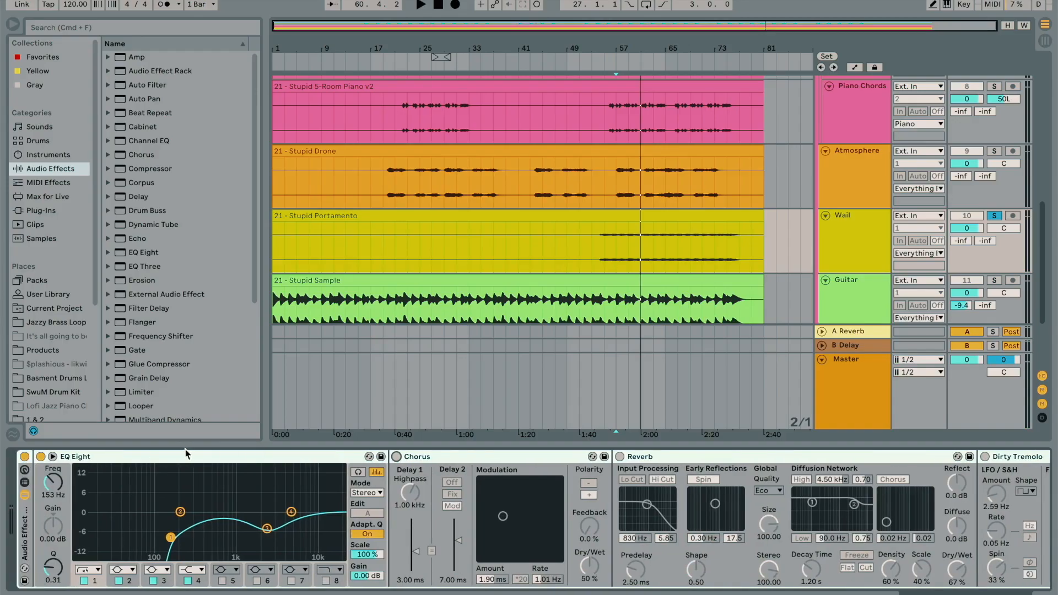
left_click(42, 457)
key("space")
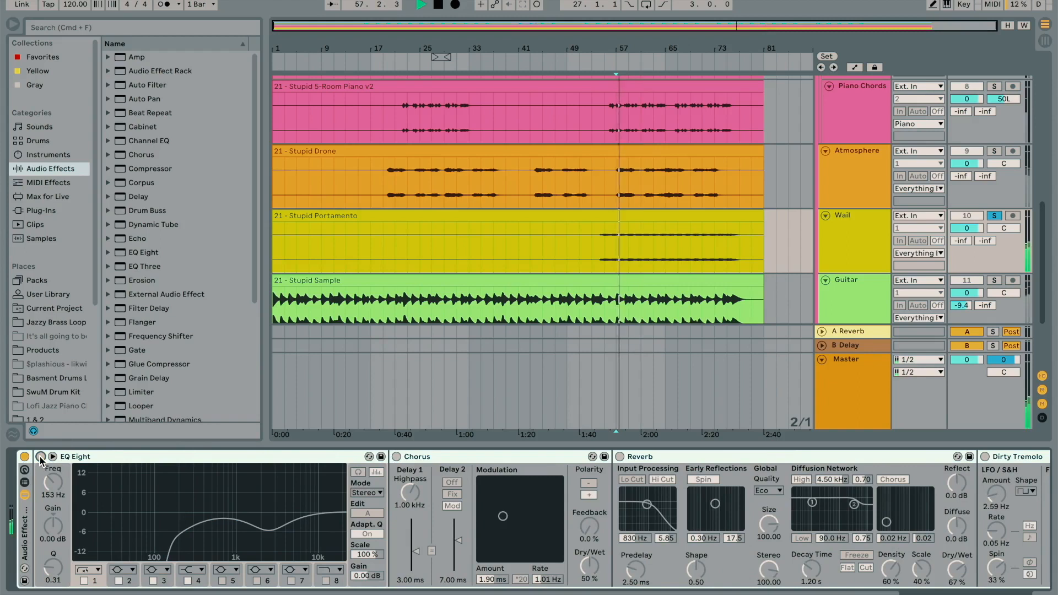
left_click(41, 457)
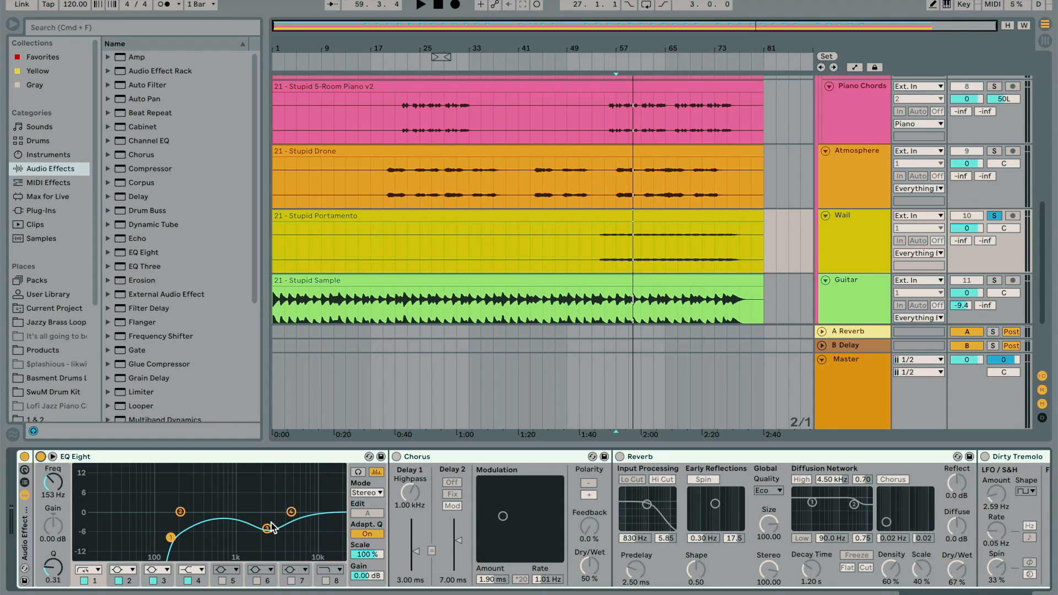
Enable the Chorus on the Wail track, comparing it off and on during playback.
left_click(396, 457)
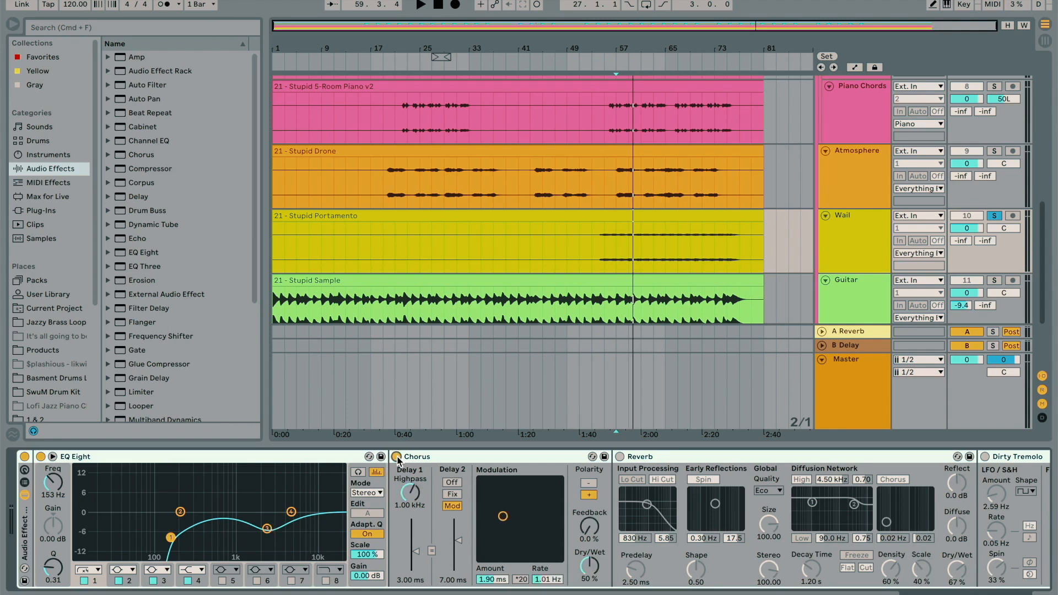
key("space")
left_click(396, 457)
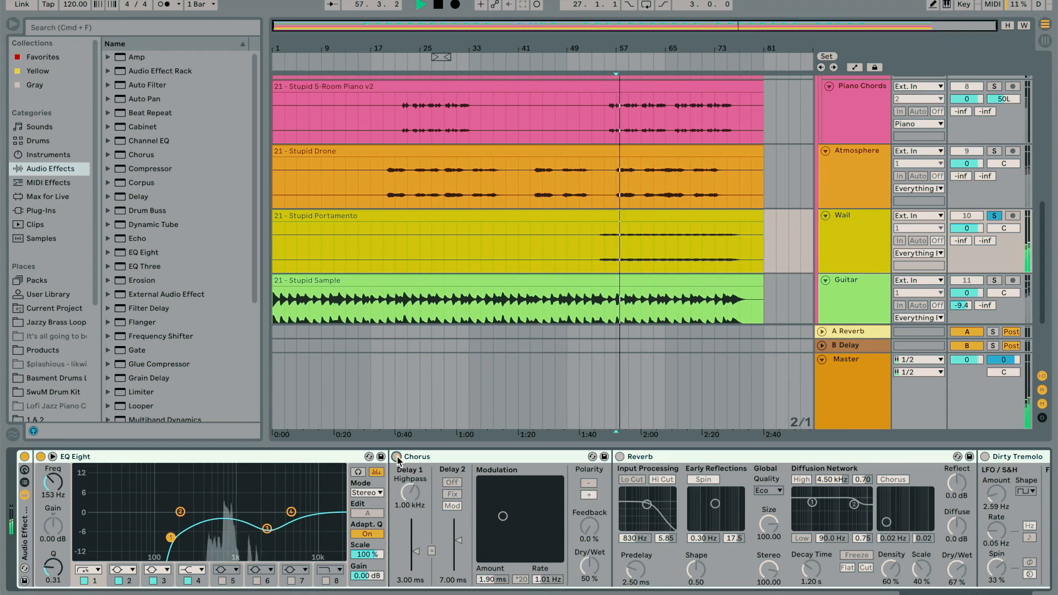
left_click(397, 457)
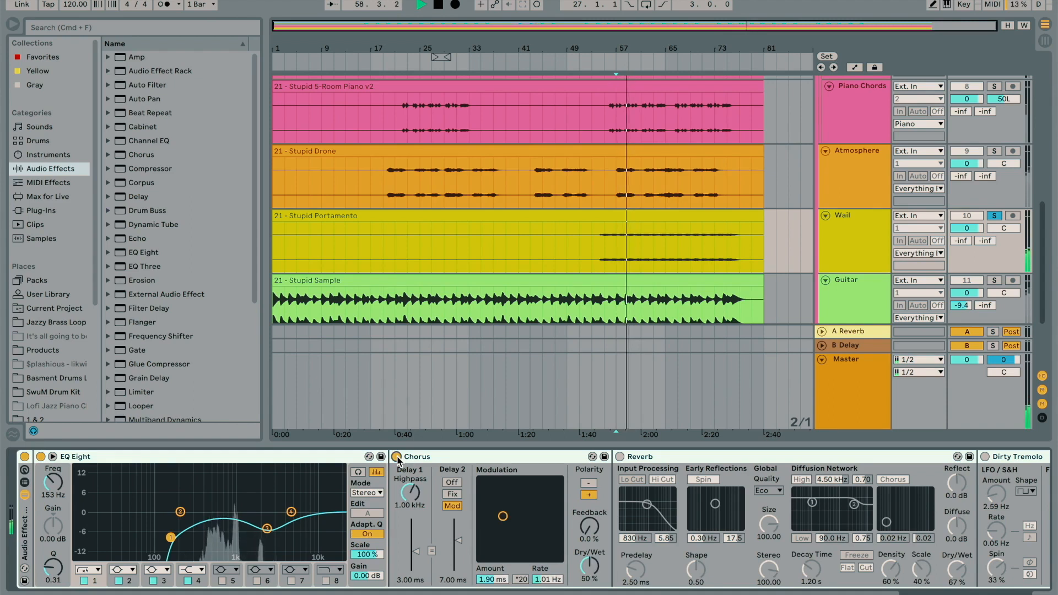
scroll(576, 495, "right", 2)
key("space")
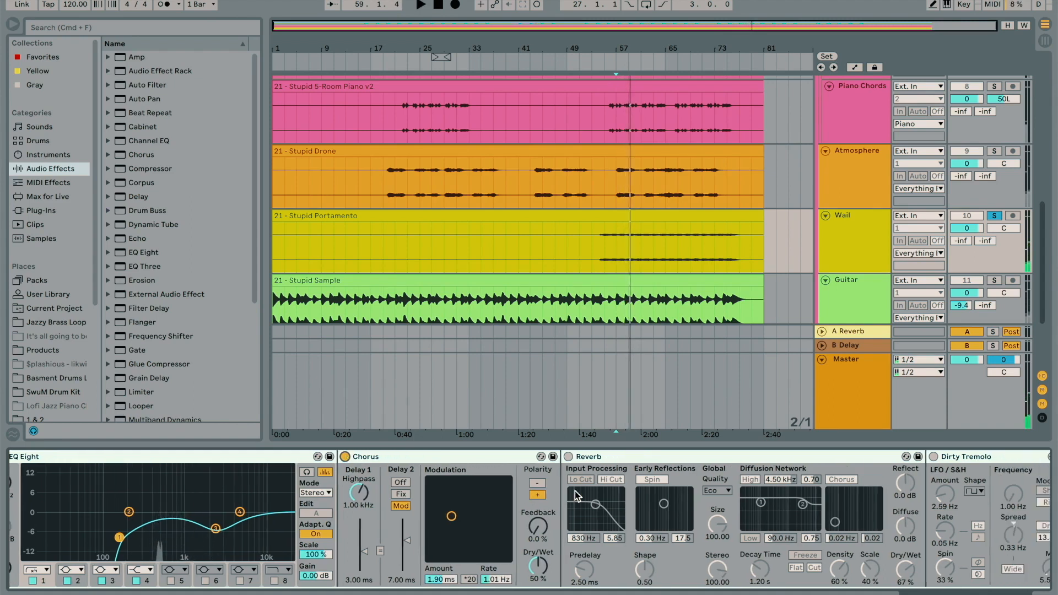
Enable the Reverb on the Wail track, comparing it off and on during playback.
left_click(570, 457)
key("space")
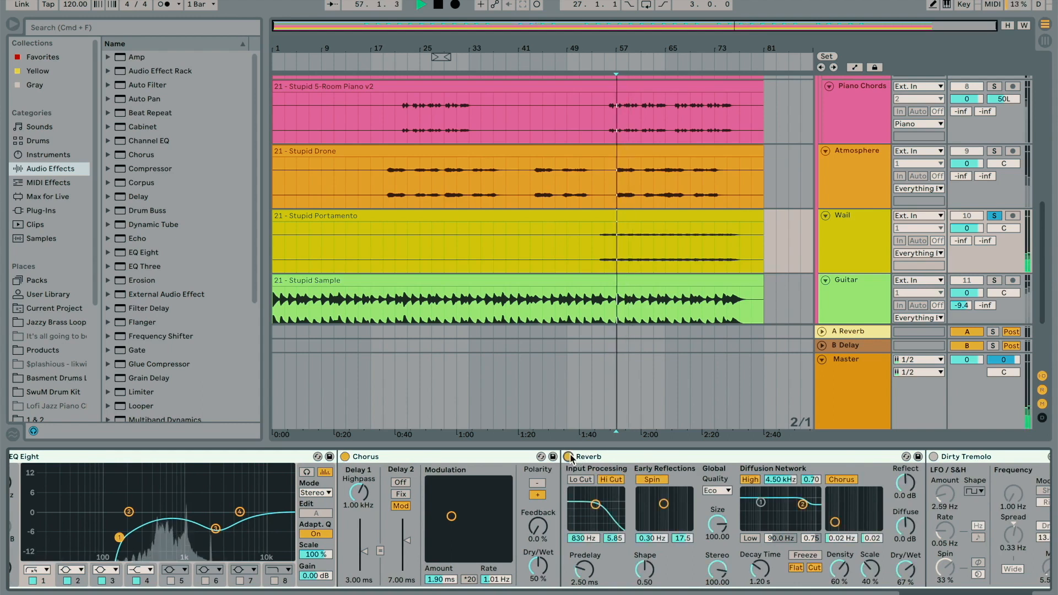
left_click(569, 457)
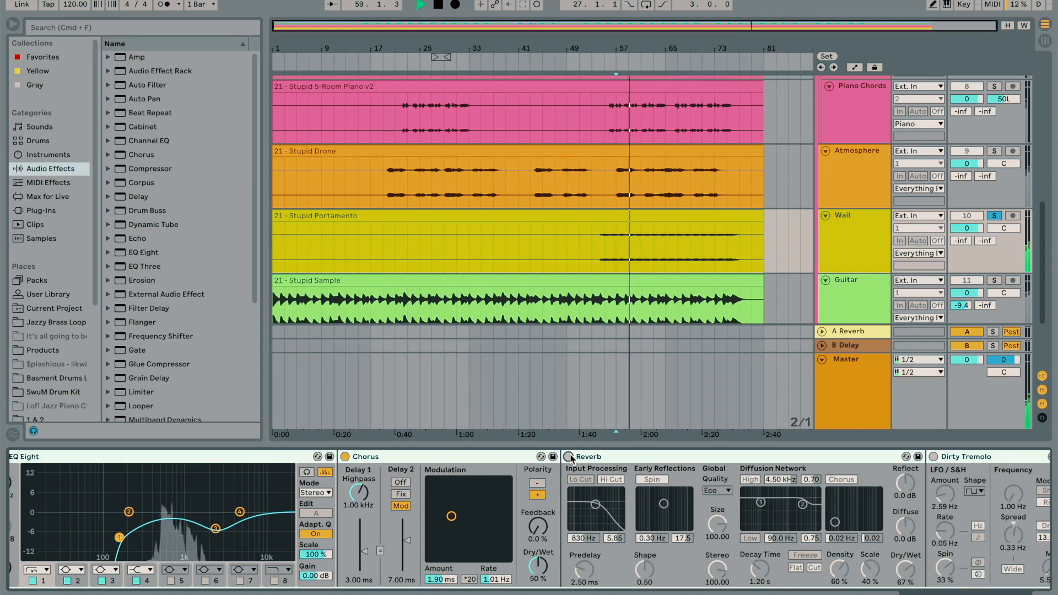
left_click(570, 457)
Enable the Dirty Tremolo effect on the Wail track while it plays.
scroll(616, 478, "right", 5)
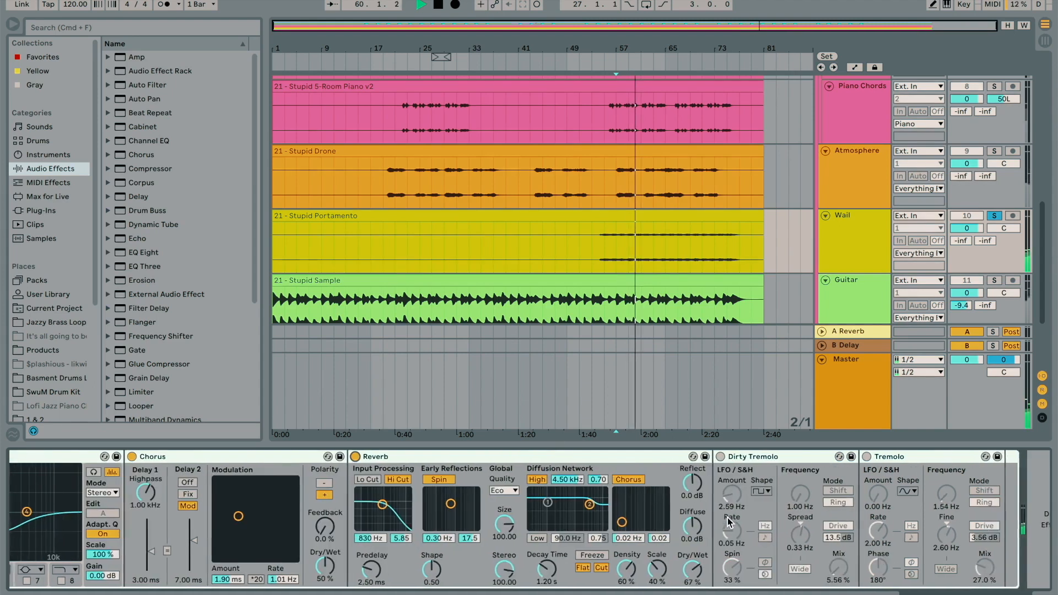
left_click(709, 456)
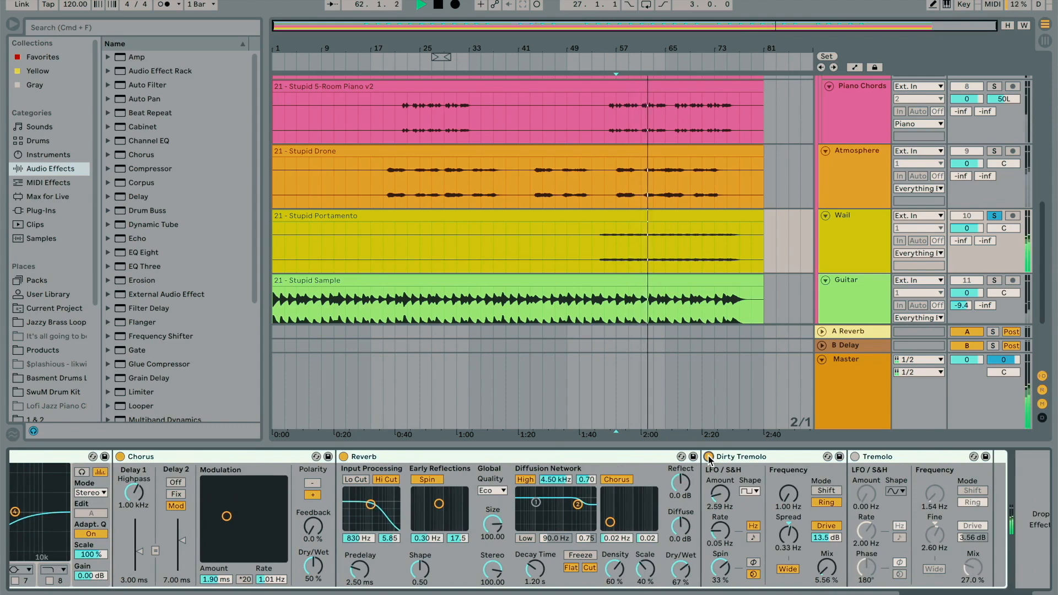
scroll(708, 460, "left", 5)
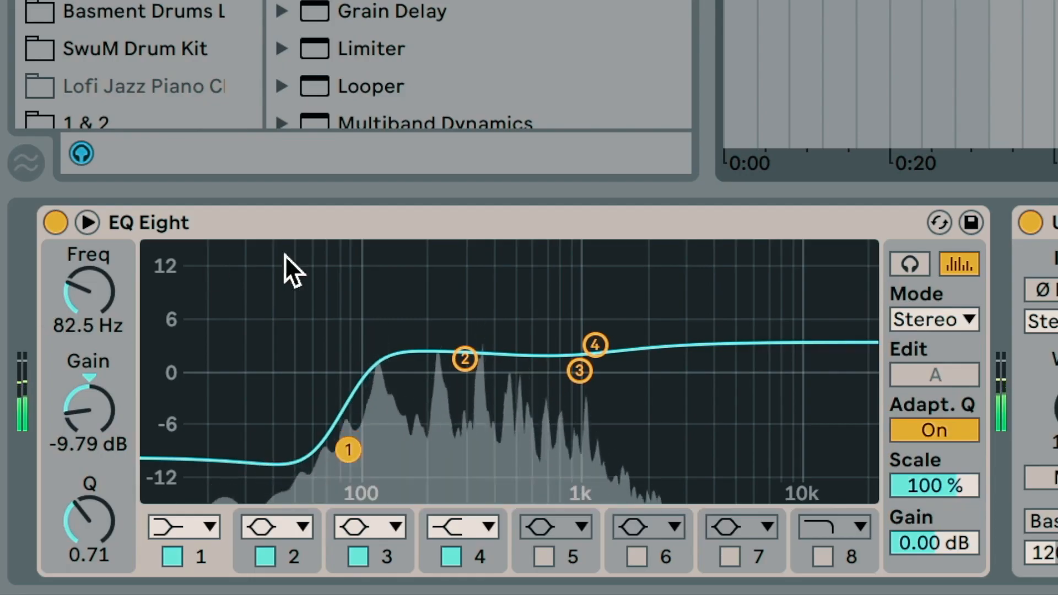
Compare the 82.5 Hz low-shelf EQ Eight off and on during playback, and re-enable the device that follows it.
left_click(61, 225)
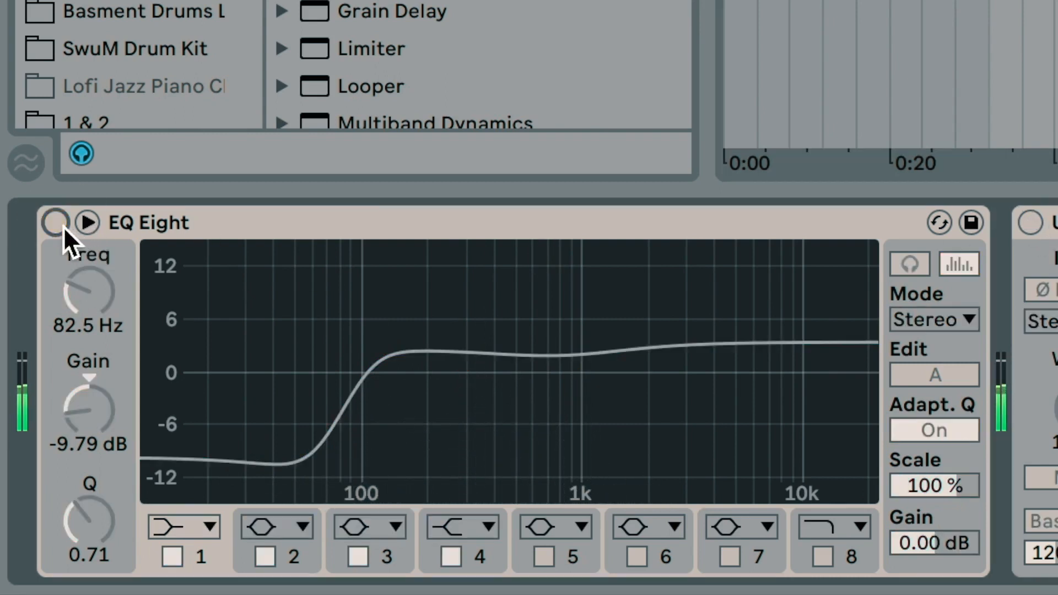
left_click(63, 226)
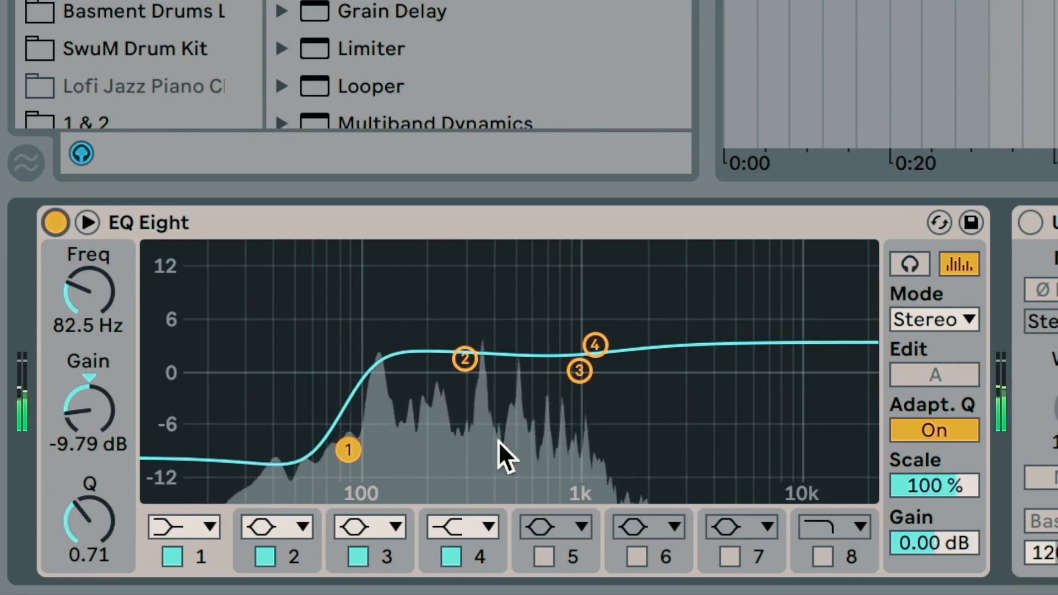
left_click(1030, 223)
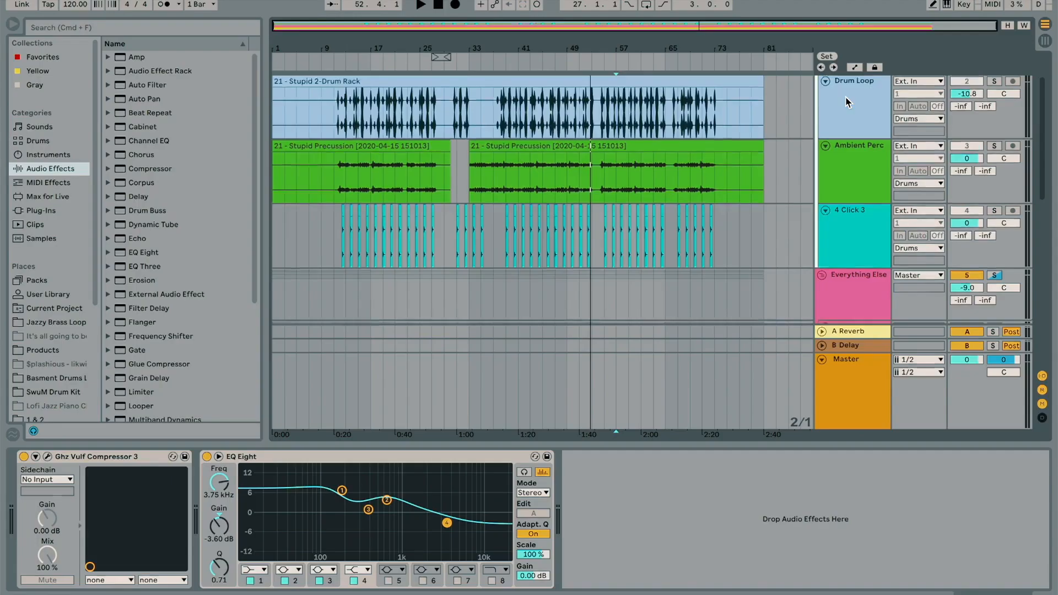
Solo the Drums group, play from about bar 14, and bypass its Ghz Vulf Compressor 3 and EQ Eight.
scroll(845, 97, "up", 2)
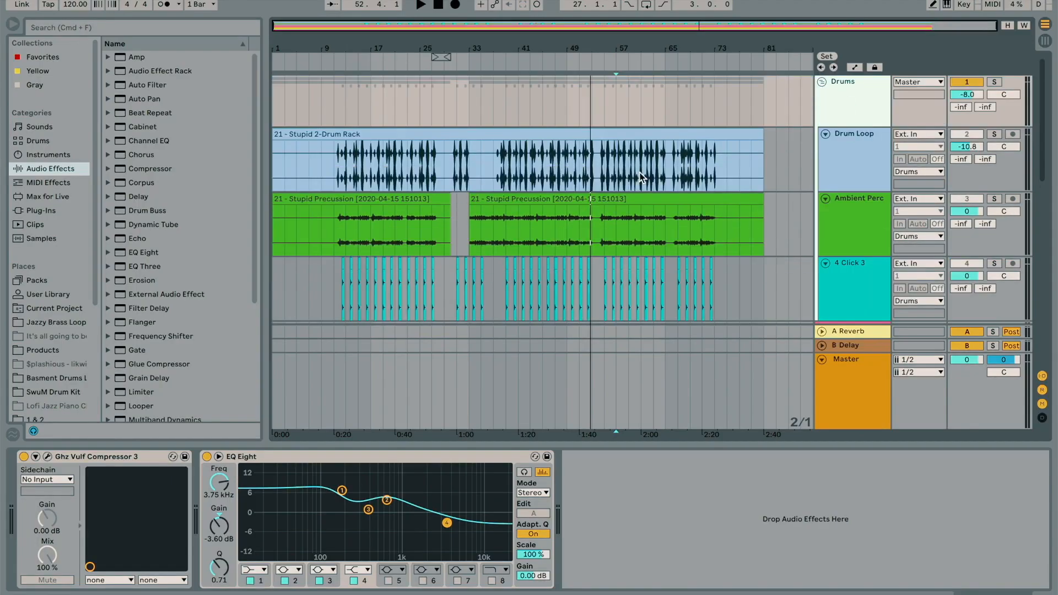
left_click(994, 82)
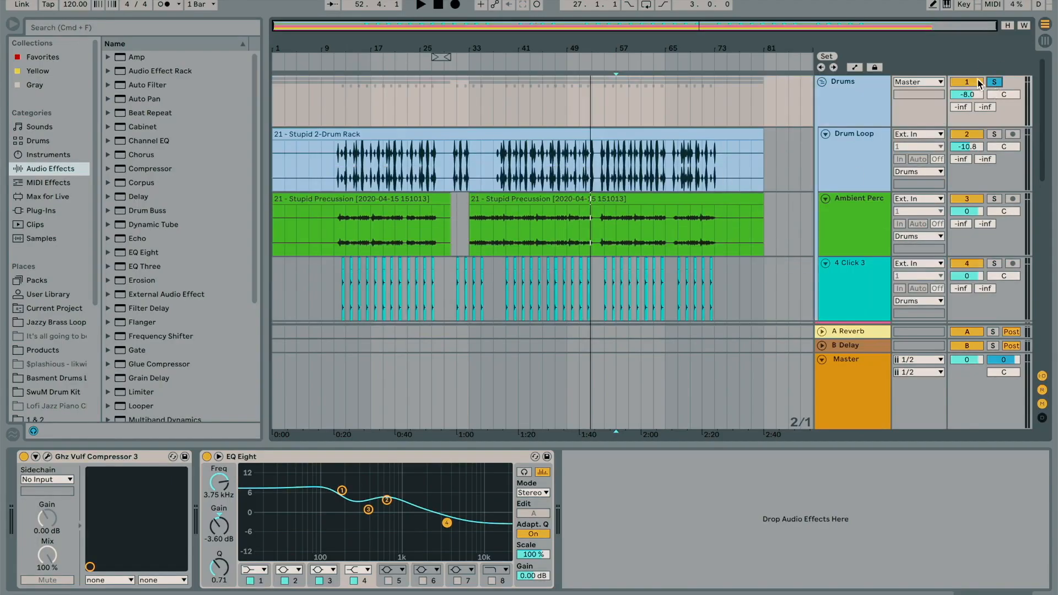
left_click(352, 68)
left_click(23, 457)
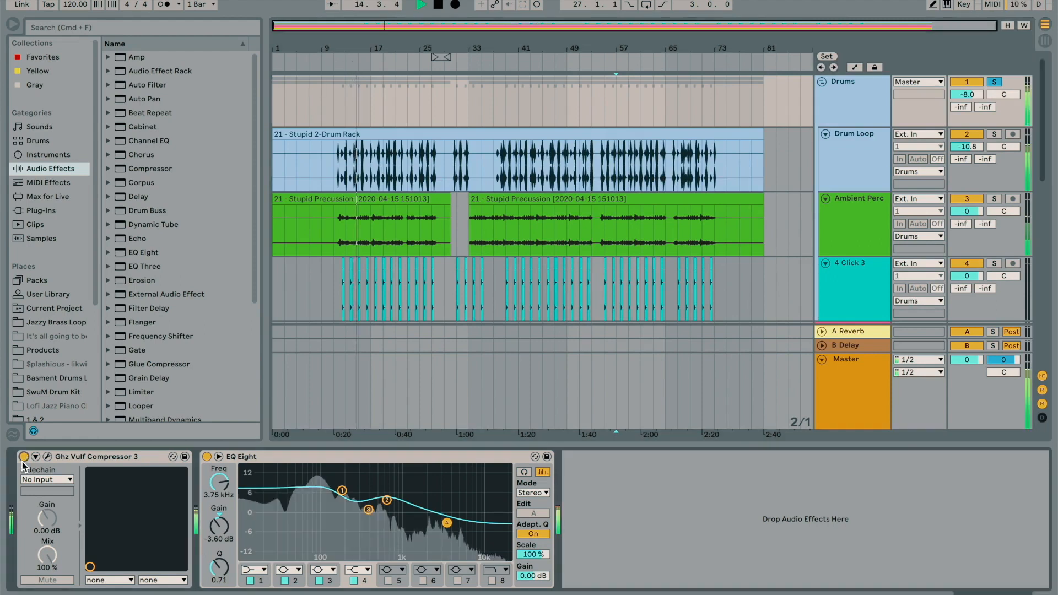
left_click(208, 456)
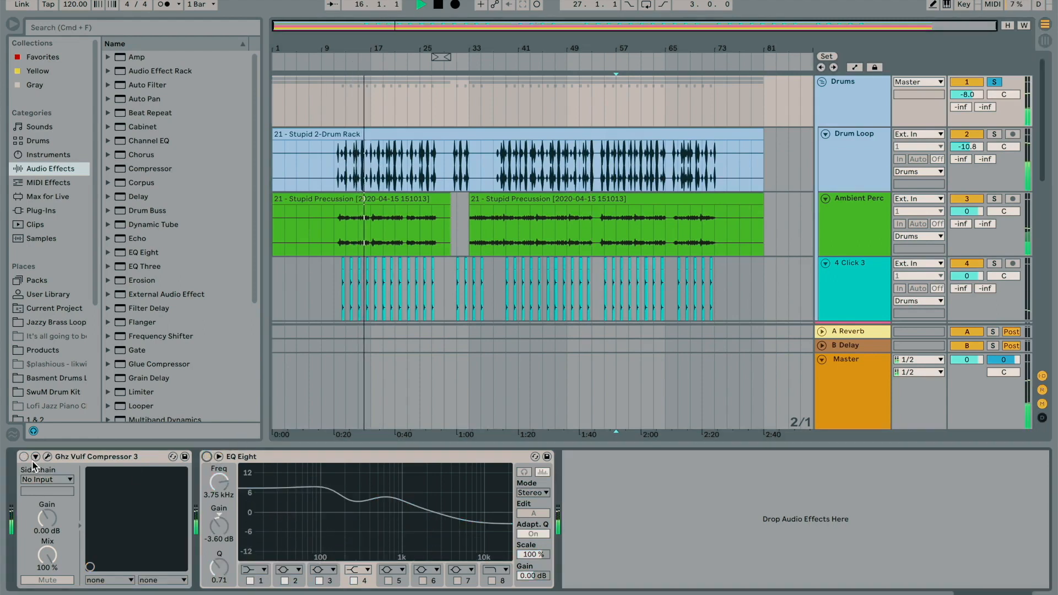
key("space")
Bypass the EQ Eight on the Ambient Perc track and solo the track during playback.
scroll(446, 231, "down", 2)
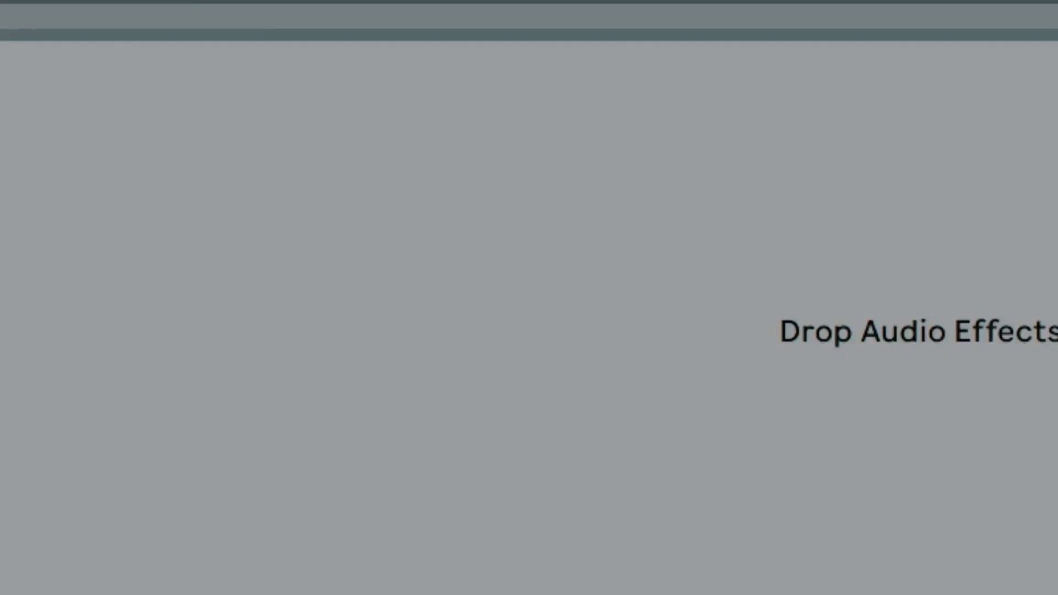
left_click(869, 170)
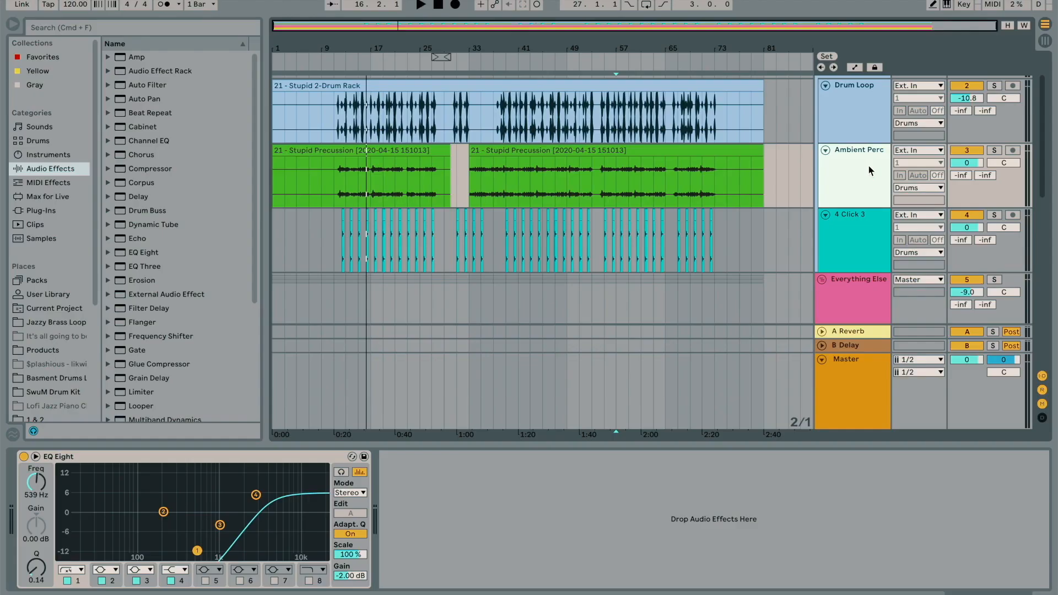
left_click(24, 456)
key("space")
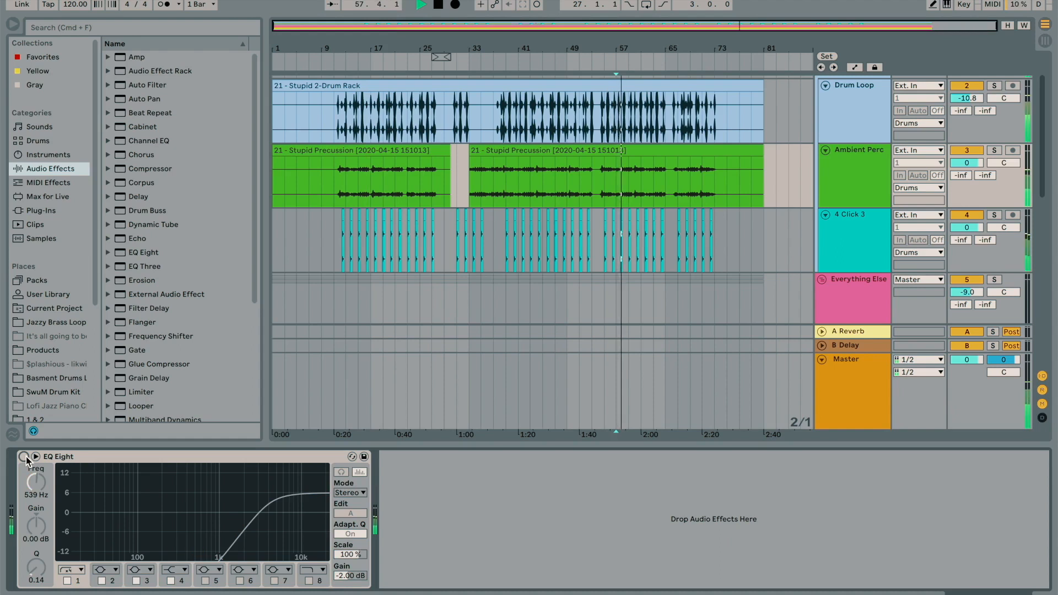
left_click(995, 150)
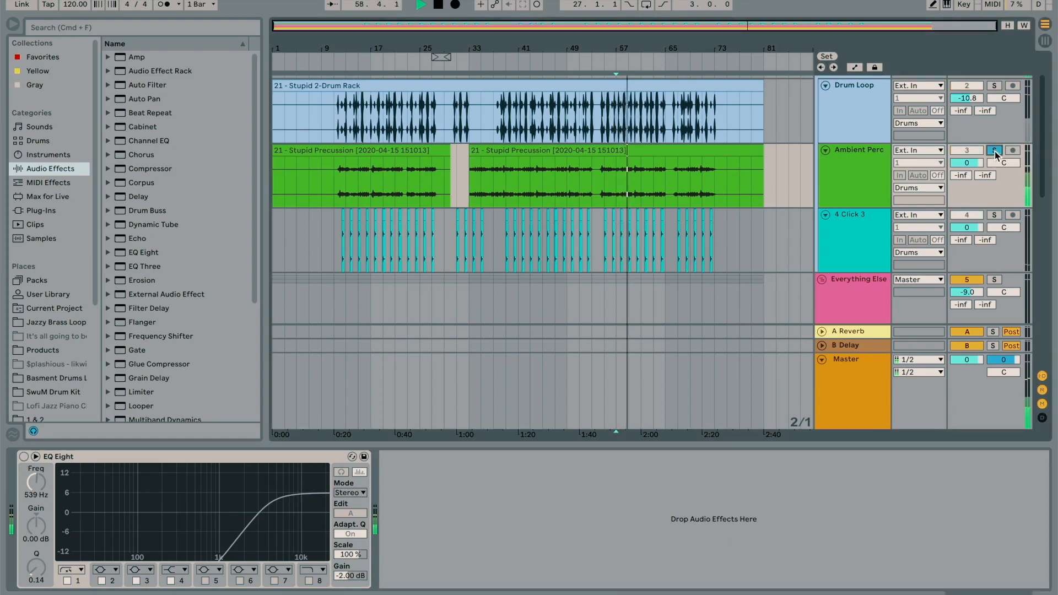
key("space")
Open the sample details of the second Ambient Perc clip.
left_click(632, 152)
double_click(632, 153)
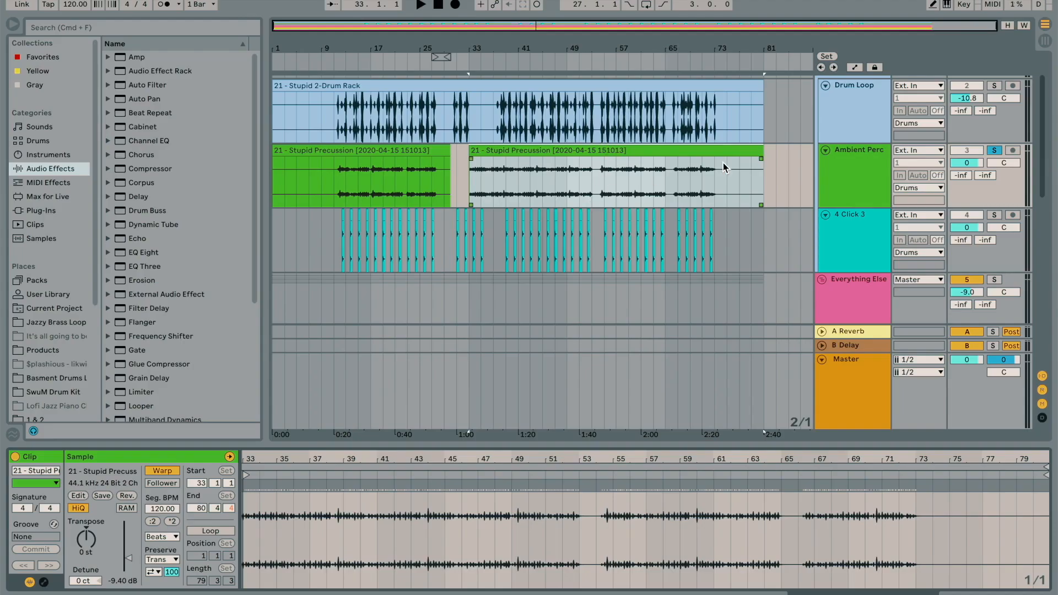
left_click(667, 152)
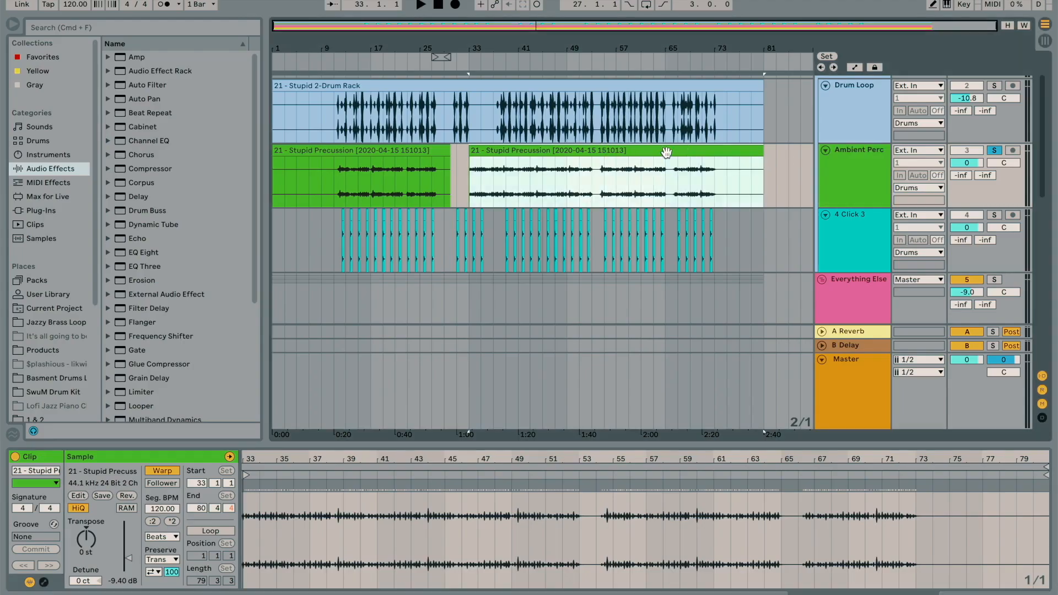
Play the soloed Ambient Perc track from about bar 45 and re-enable its EQ Eight to hear the difference.
left_click(550, 74)
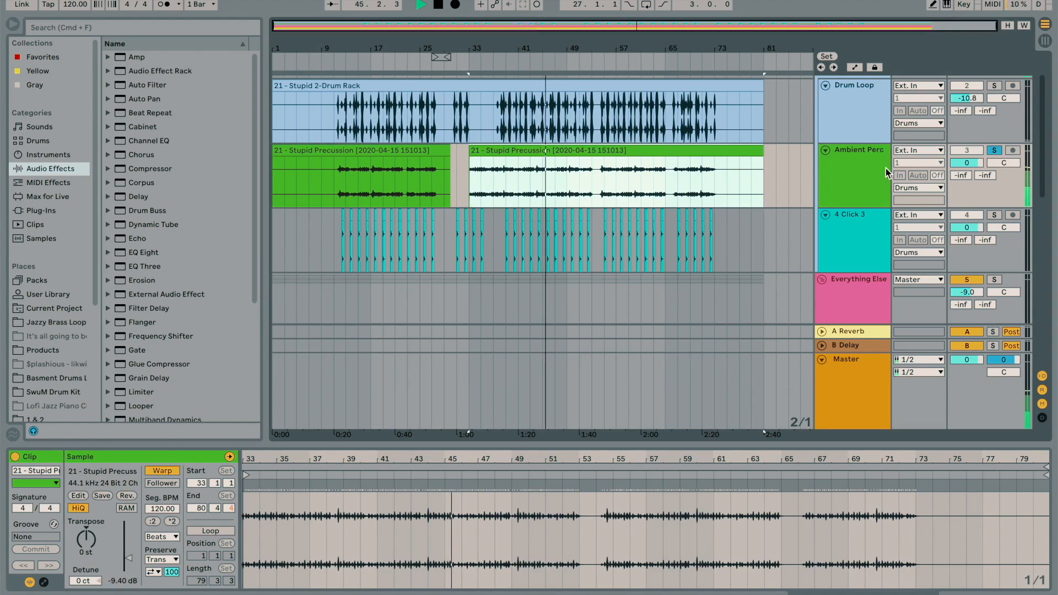
left_click(872, 171)
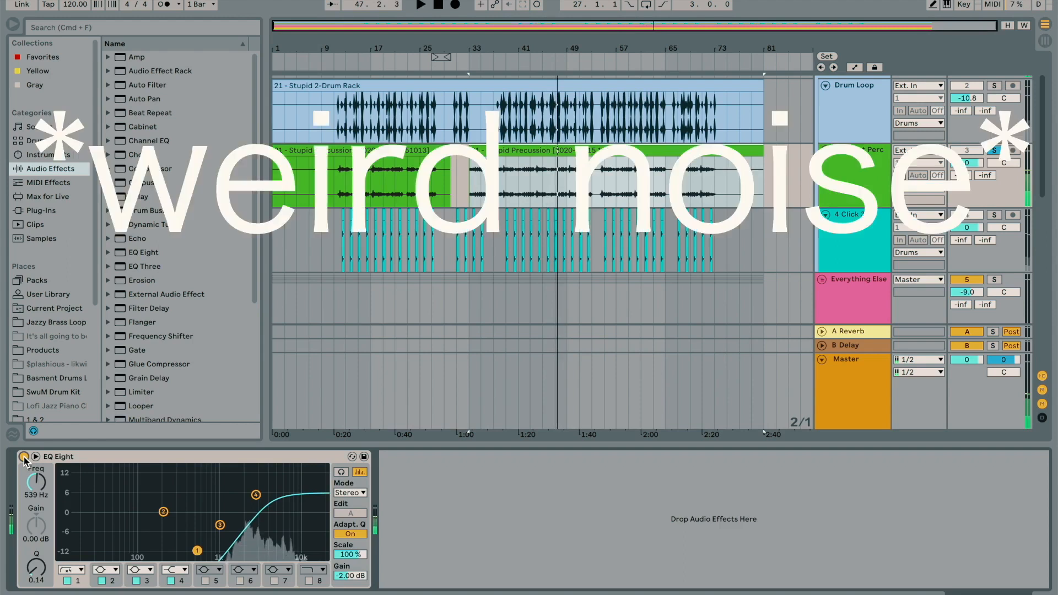
key("space")
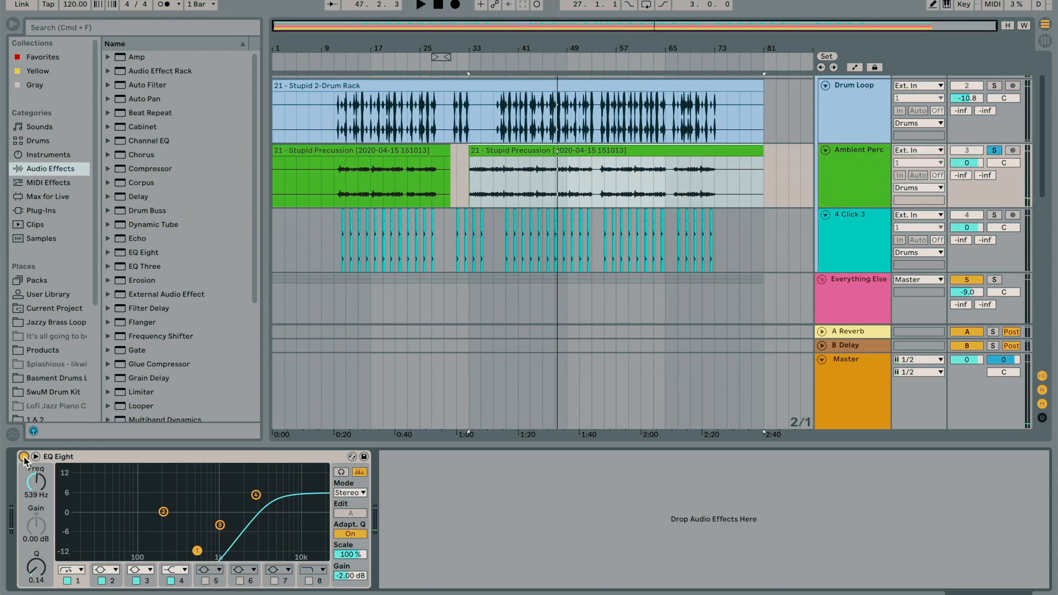
Solo the Drum Loop track and listen to it from about bar 45.
left_click(996, 86)
left_click(550, 68)
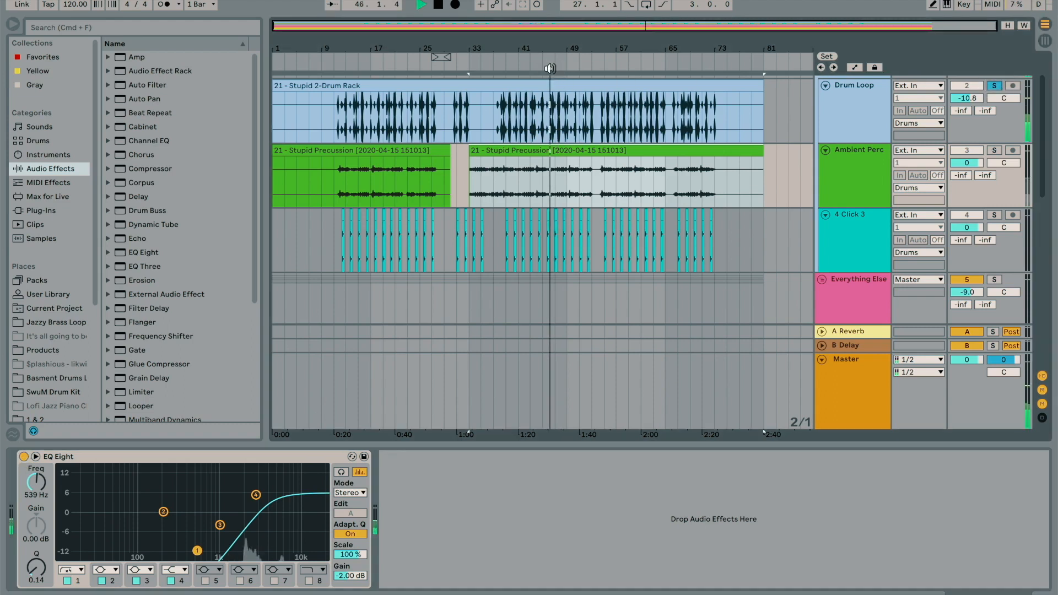
scroll(563, 146, "up", 2)
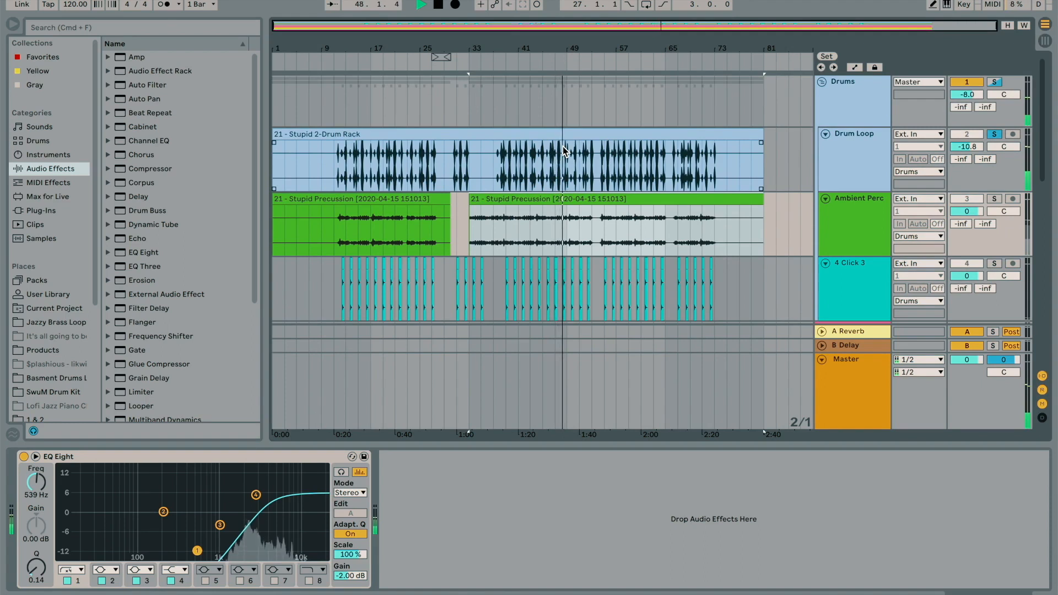
key("space")
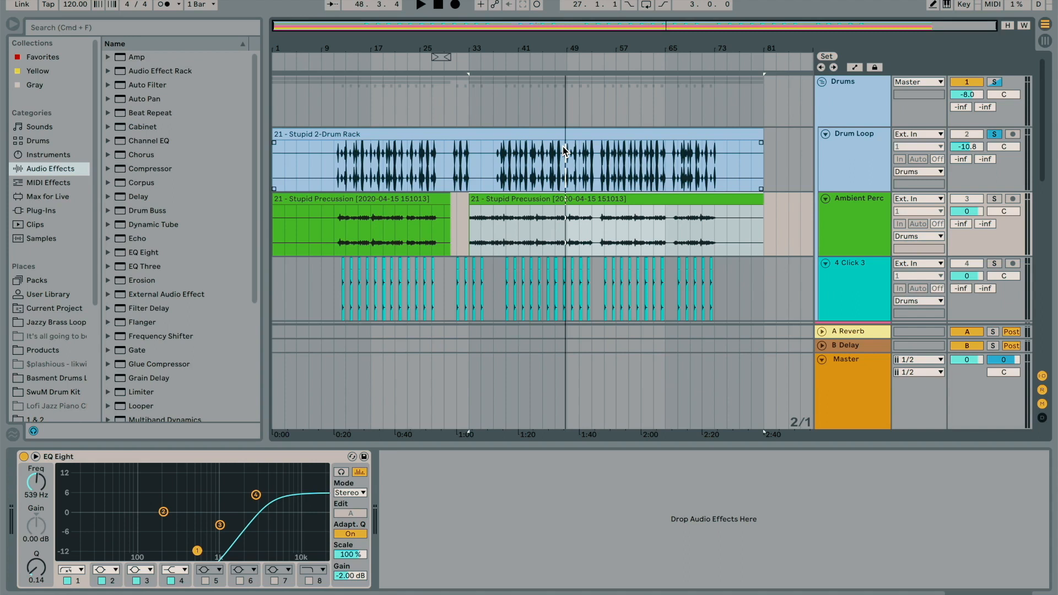
Solo the 4 Click 3 track with the Drum Loop, and loop bar 52 to listen to the click.
scroll(565, 151, "down", 2)
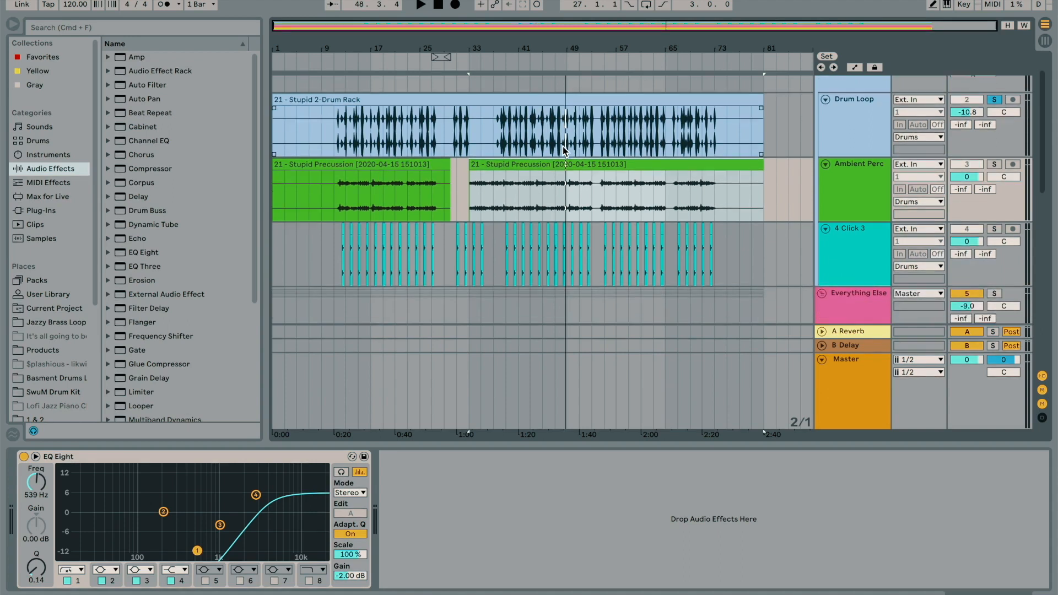
left_click(993, 229)
left_click_drag(576, 50, 539, 164)
left_click(533, 232)
key("space")
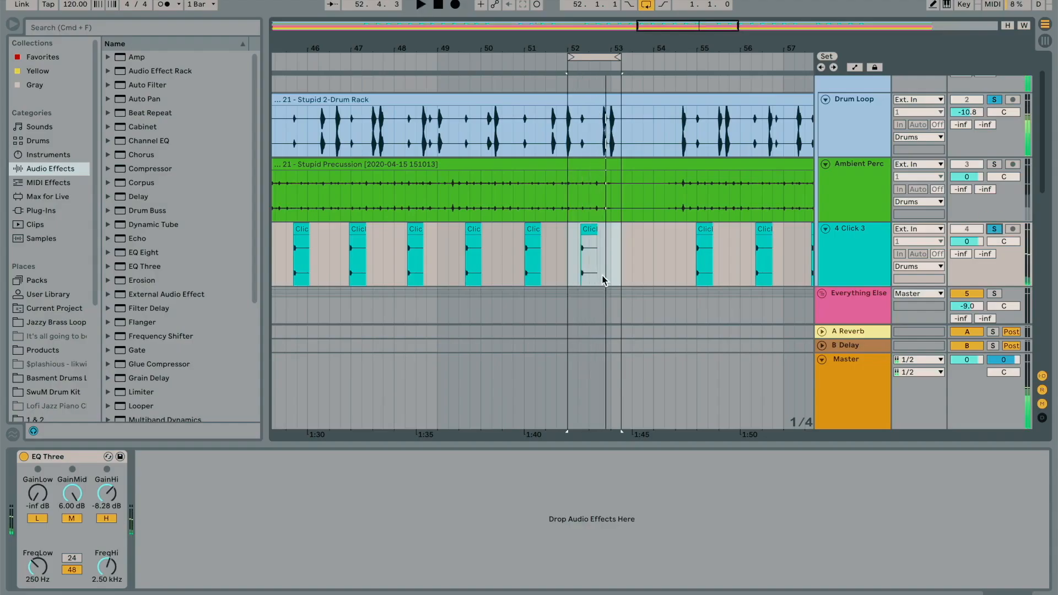
key("space")
left_click_drag(625, 49, 626, 17)
double_click(729, 55)
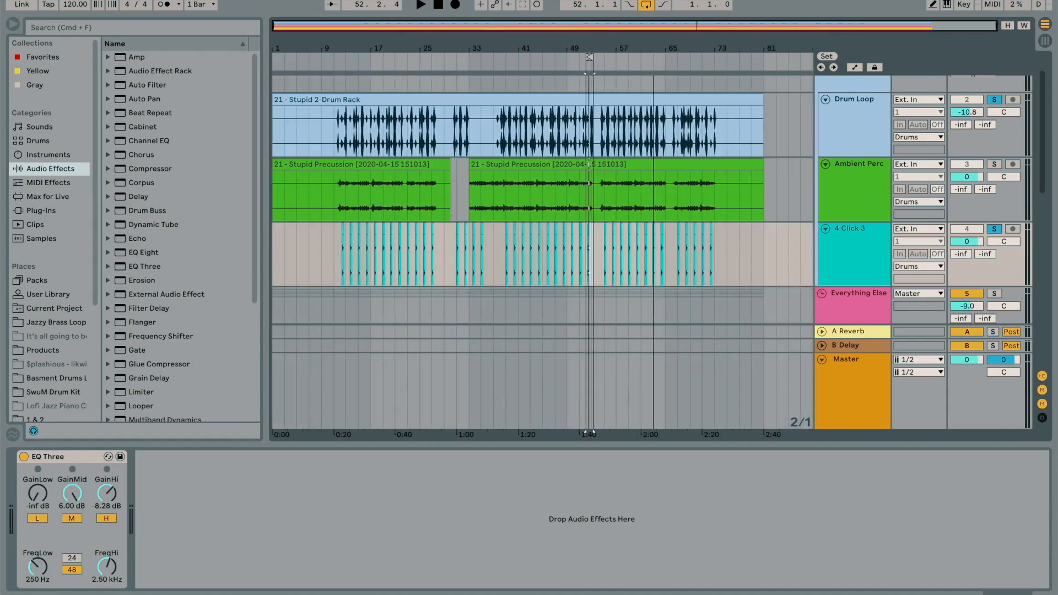
Select the Drums group and play it with the solos on its individual tracks cleared.
scroll(662, 160, "up", 2)
left_click(848, 98)
scroll(844, 184, "down", 3)
scroll(843, 187, "up", 3)
key("space")
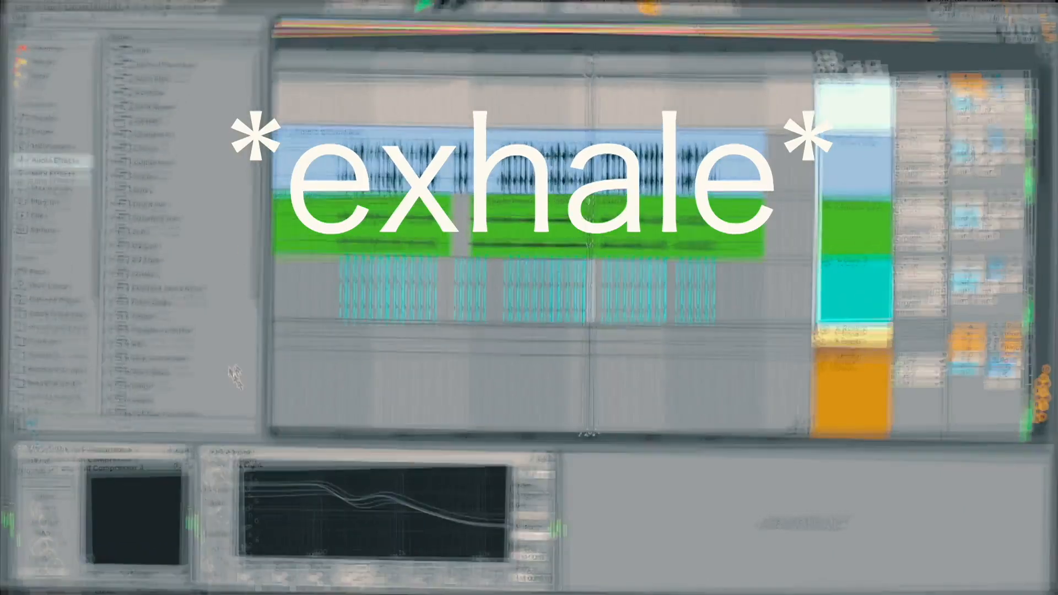
left_click(994, 83)
left_click(994, 83)
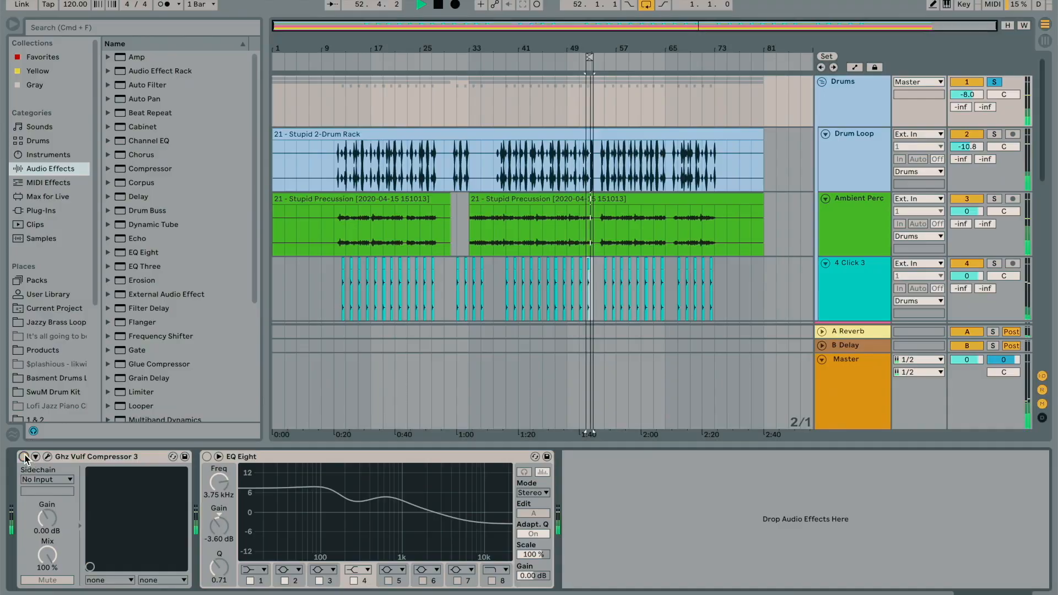
Re-enable the Ghz Vulf Compressor 3 on the Drums group during playback, and collapse and expand the device.
left_click(24, 457)
key("space")
double_click(91, 460)
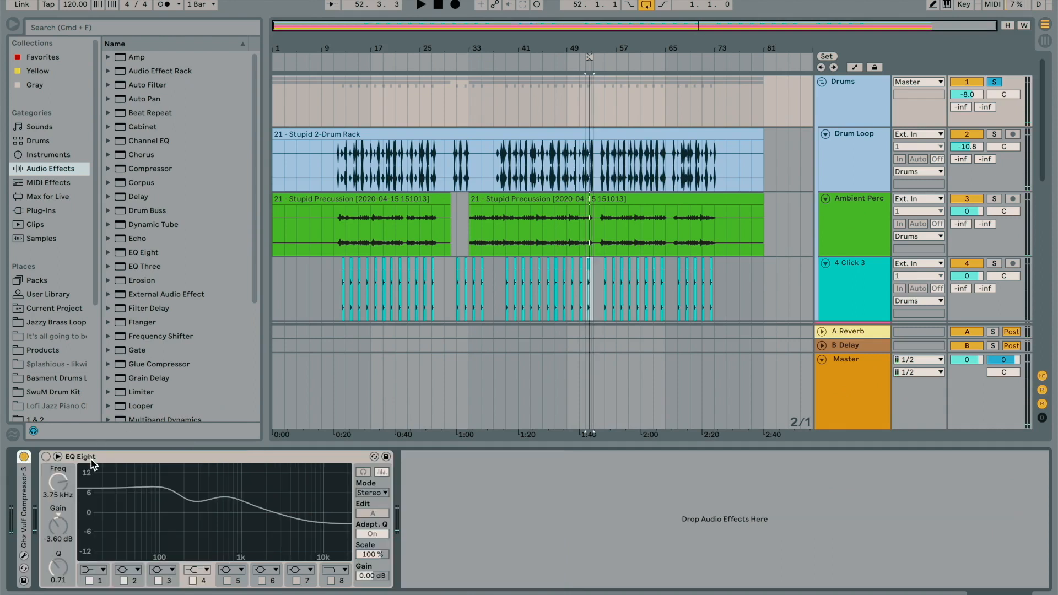
left_click(91, 460)
double_click(24, 497)
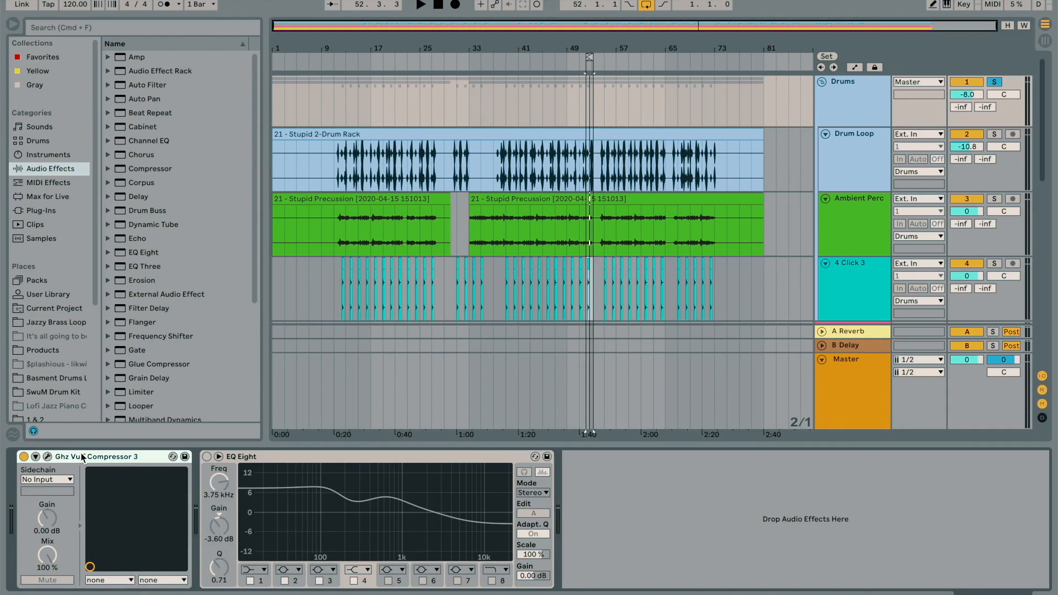
Enable the EQ Eight on the Drums group during playback.
key("space")
left_click(207, 457)
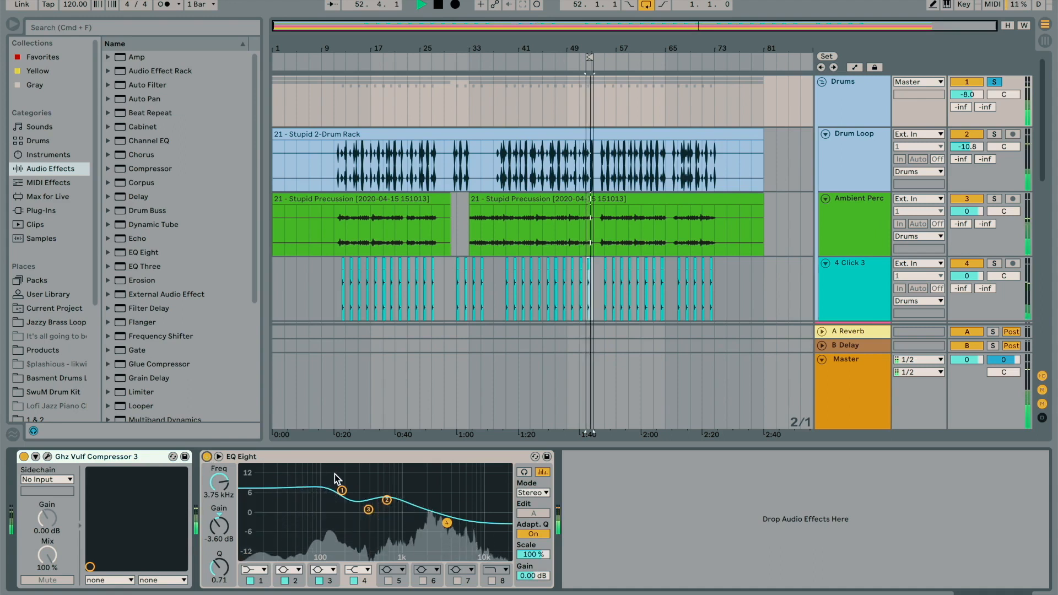
key("space")
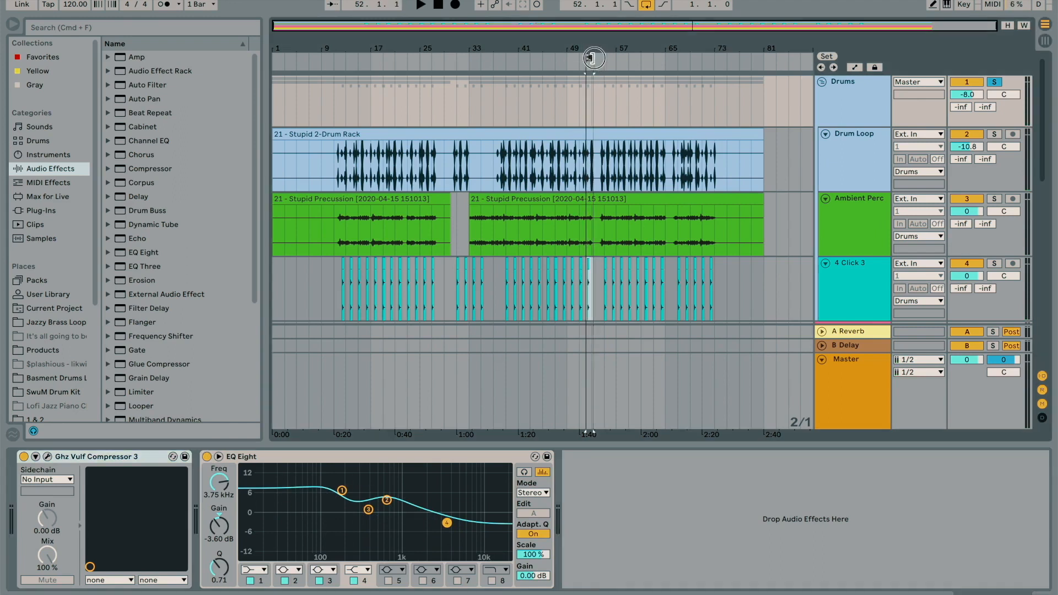
Extend the loop's end to bar 73 and play the Drums group from about bar 58.
left_click_drag(592, 58, 716, 59)
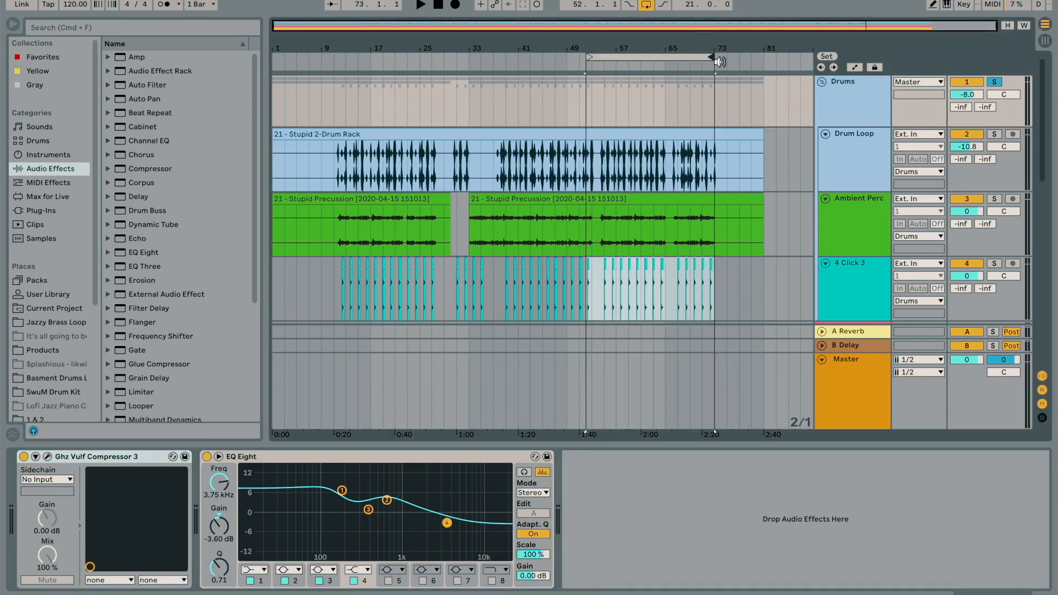
left_click(626, 68)
key("space")
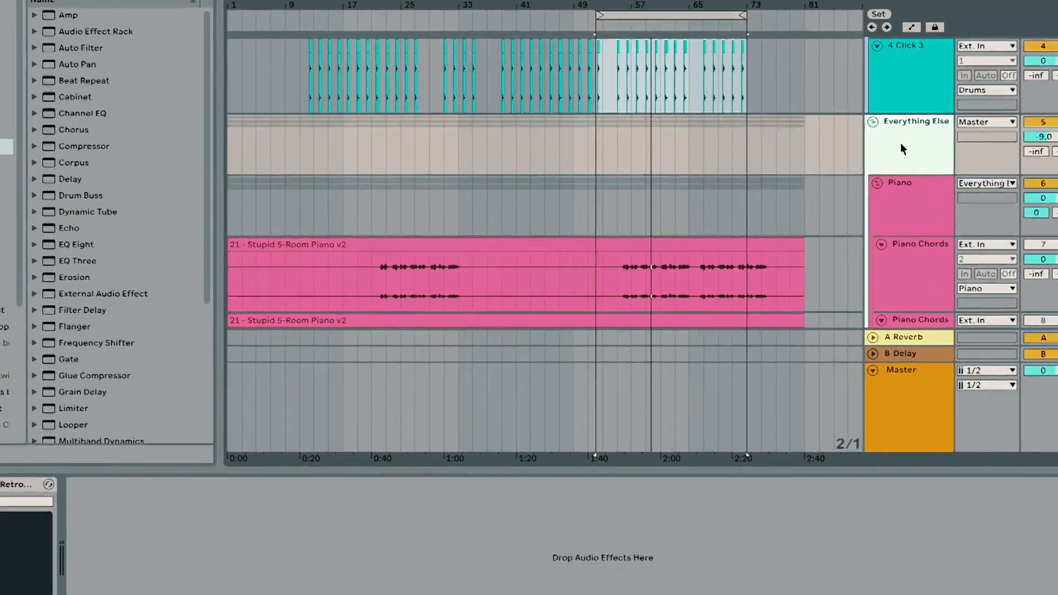
Review the effect chain of the Drums group.
left_click(844, 124)
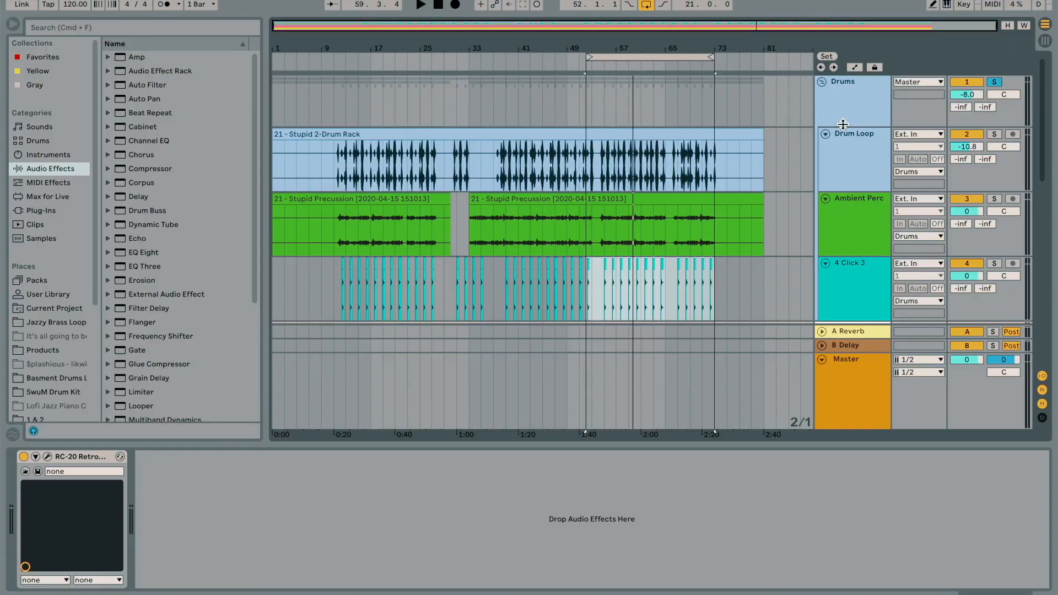
left_click(846, 111)
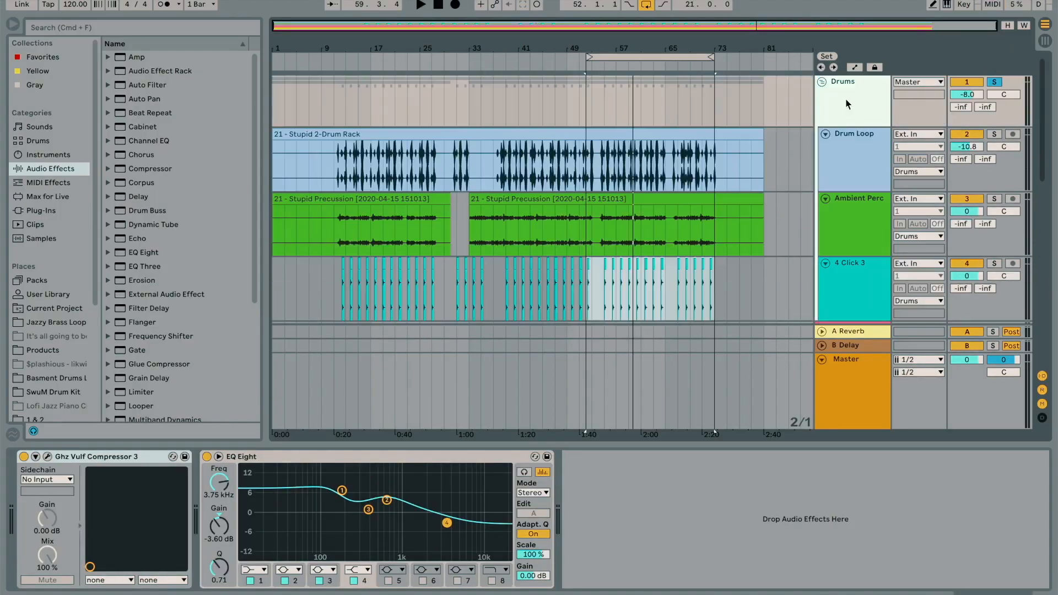
scroll(864, 201, "down", 5)
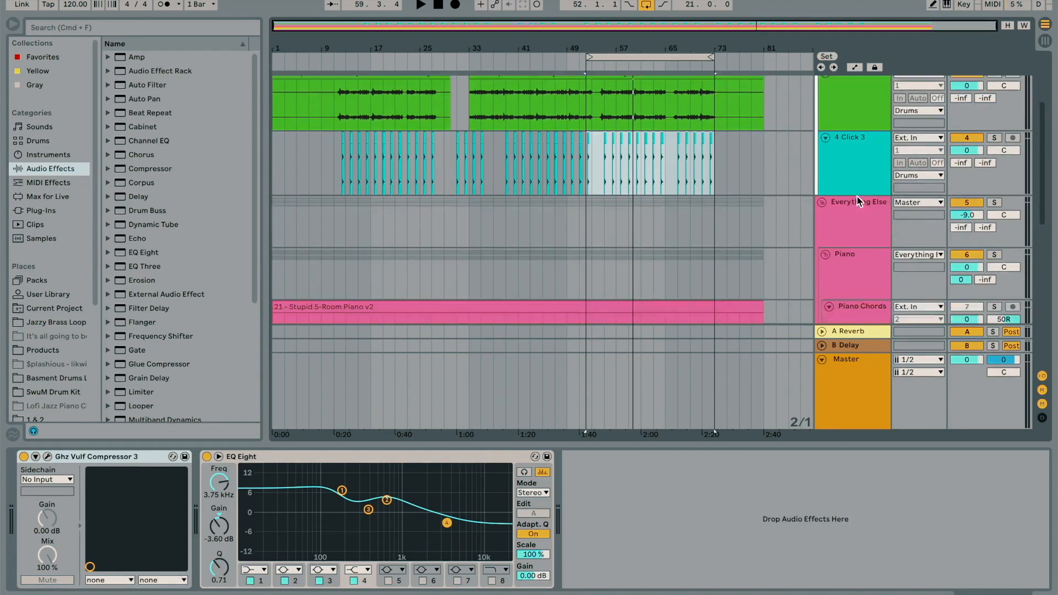
Open RC-20 Retro Color on the soloed Everything Else group, compare it off and on during playback, and close its window.
left_click(858, 196)
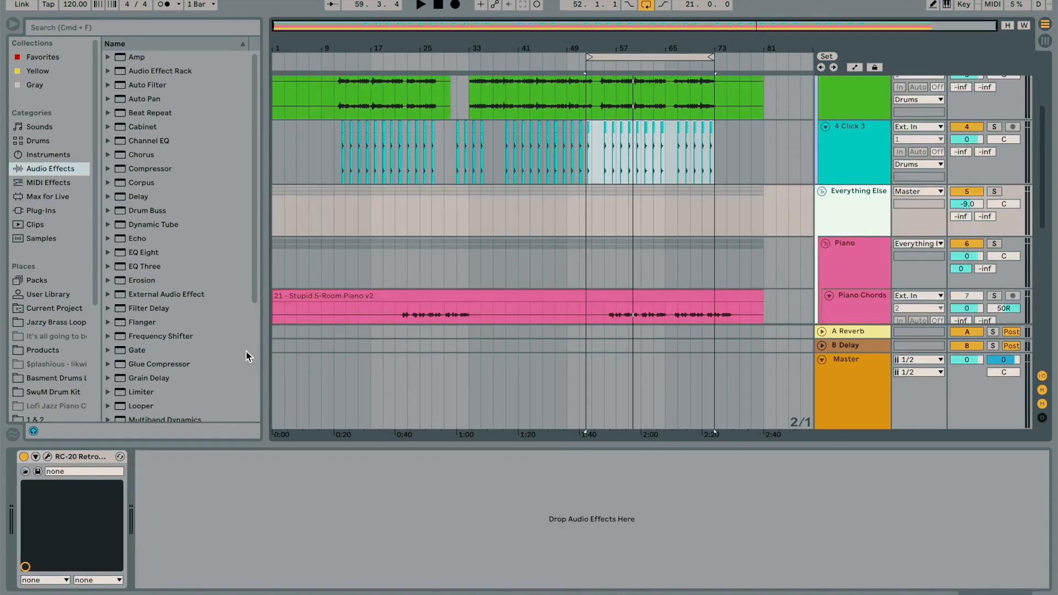
left_click(48, 457)
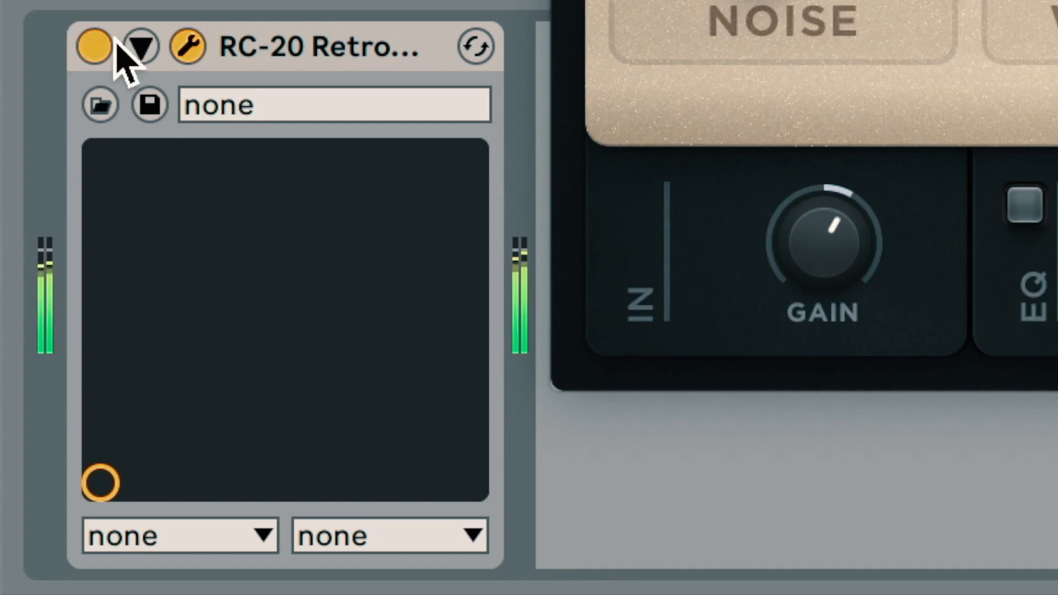
left_click(110, 43)
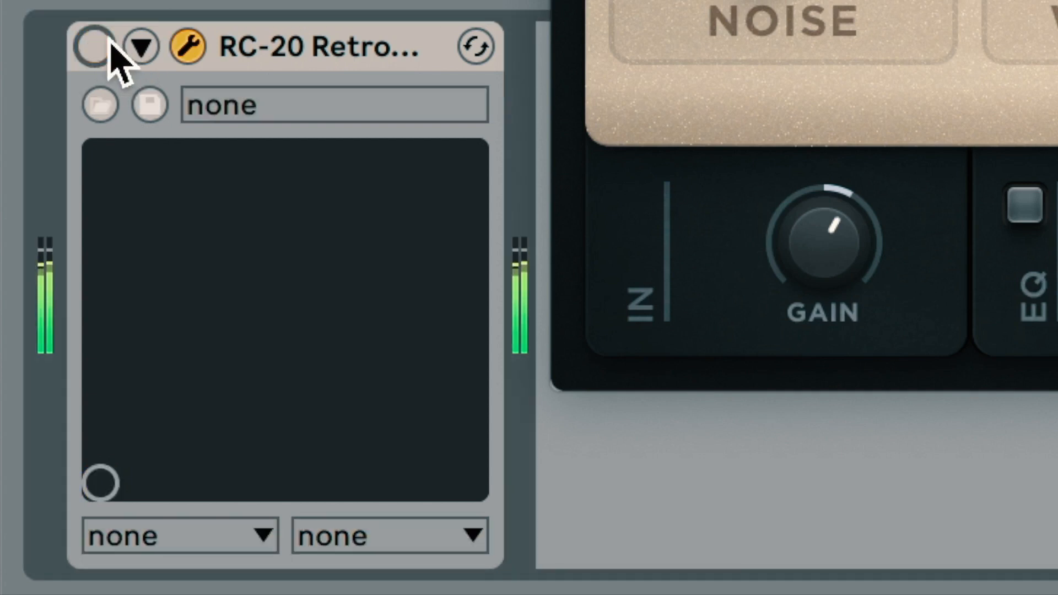
left_click(110, 43)
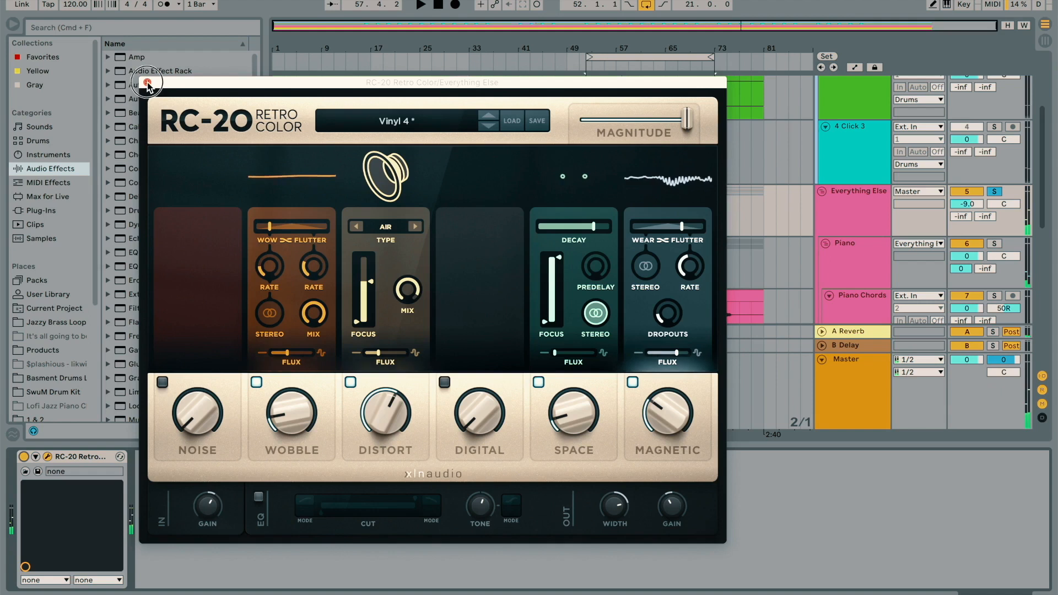
left_click(147, 82)
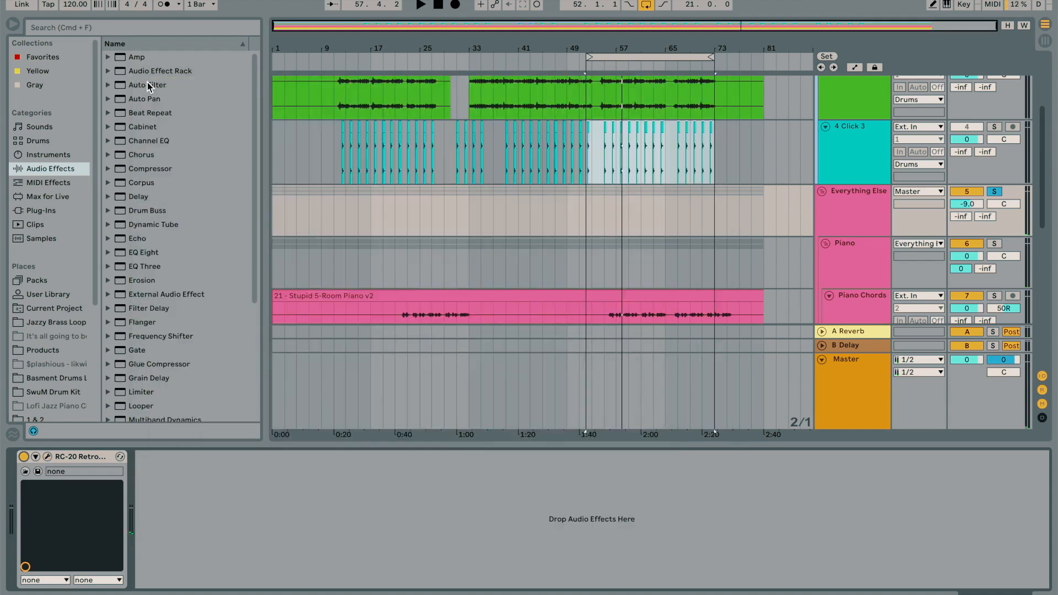
Select and solo the Piano group inside Everything Else.
scroll(888, 255, "down", 2)
scroll(858, 171, "up", 4)
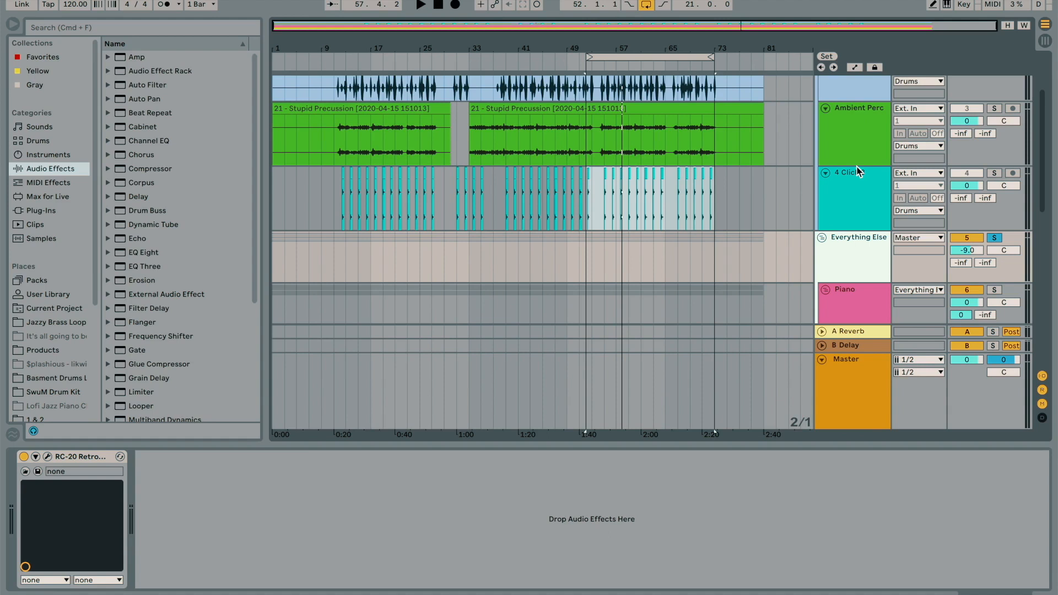
scroll(763, 177, "down", 3)
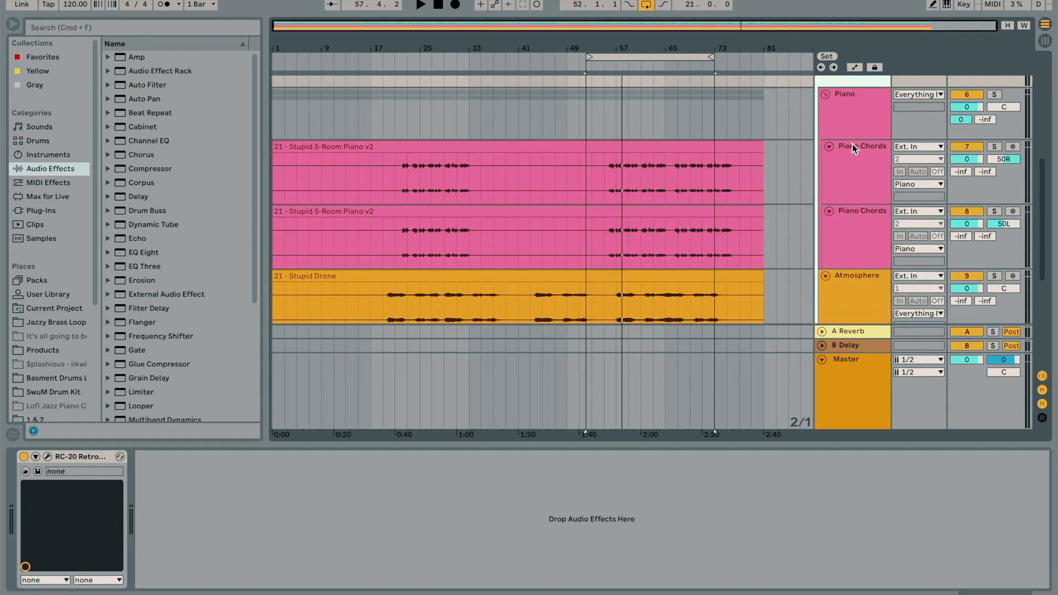
scroll(853, 149, "down", 3)
scroll(990, 208, "up", 5)
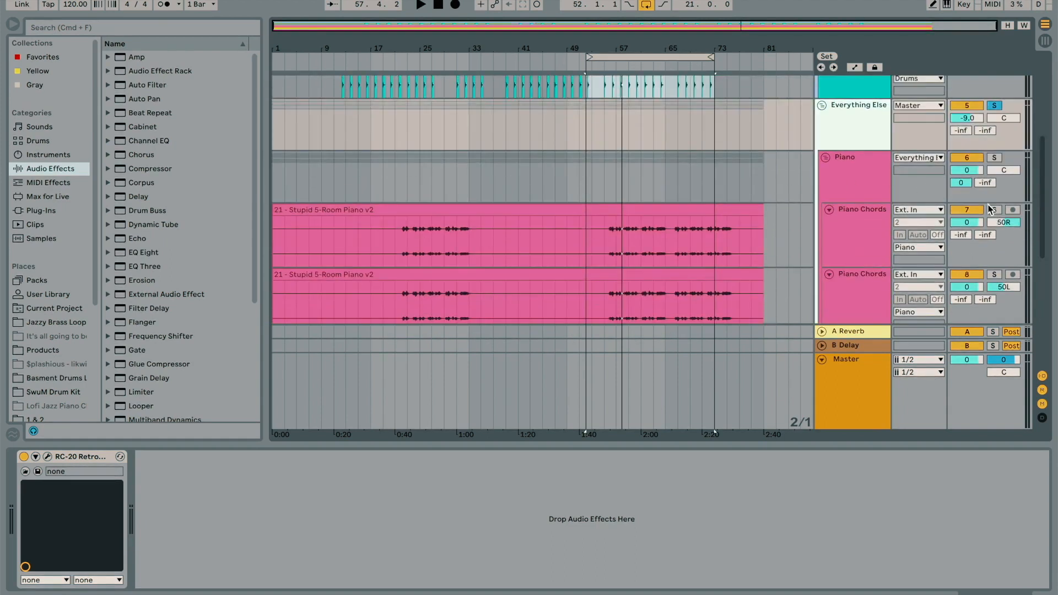
left_click(864, 168)
left_click(995, 159)
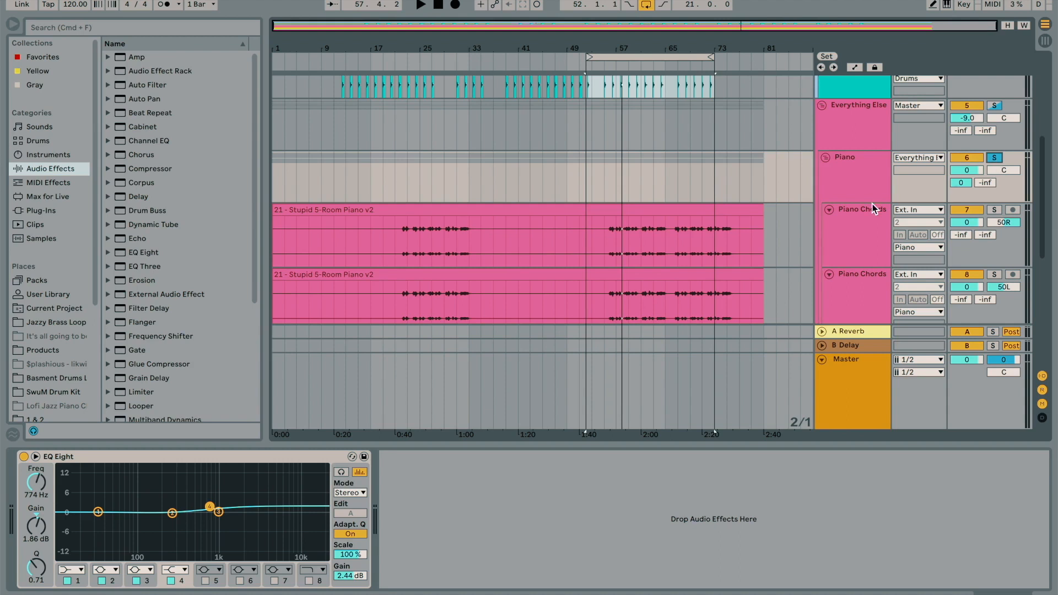
Loop bar 27 of the first Piano Chords track, play the soloed Piano group, and move the loop to bar 25.
scroll(872, 209, "down", 3)
left_click_drag(444, 55, 444, 101)
left_click_drag(364, 134, 397, 133)
key("super+l")
key("space")
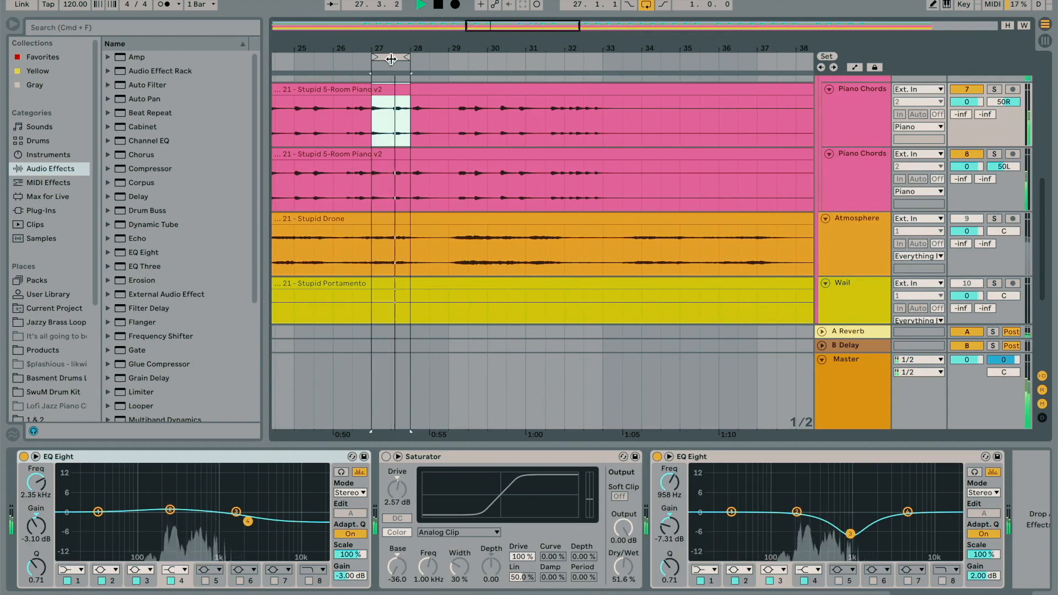
mouse_move(396, 58)
left_mouse_down()
mouse_move(415, 58)
mouse_move(358, 57)
mouse_move(415, 57)
left_mouse_up()
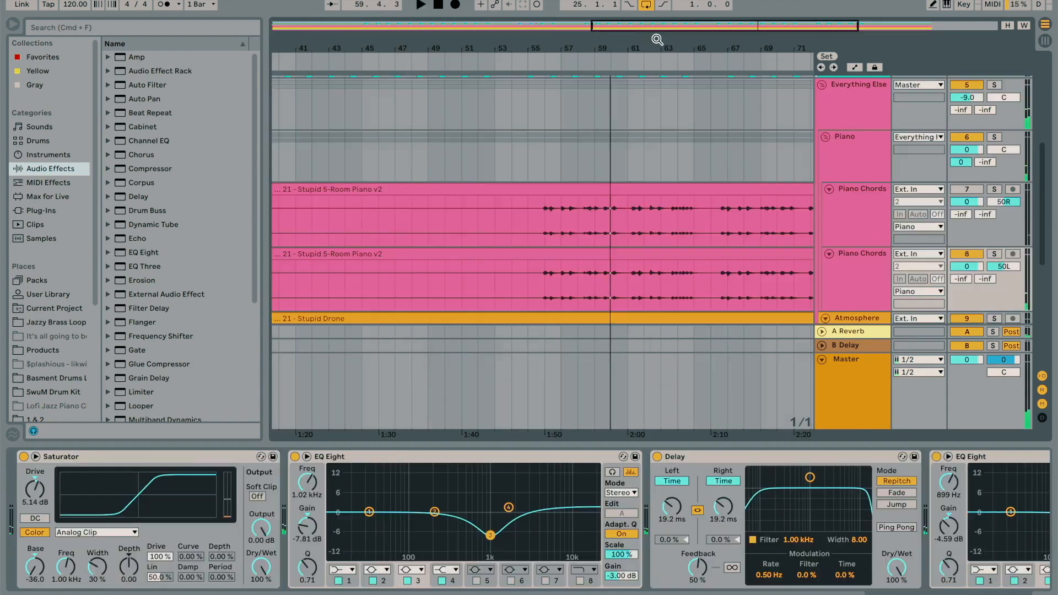
Review the effect chains of the Piano group and its first Piano Chords track.
left_click_drag(648, 42, 649, 41)
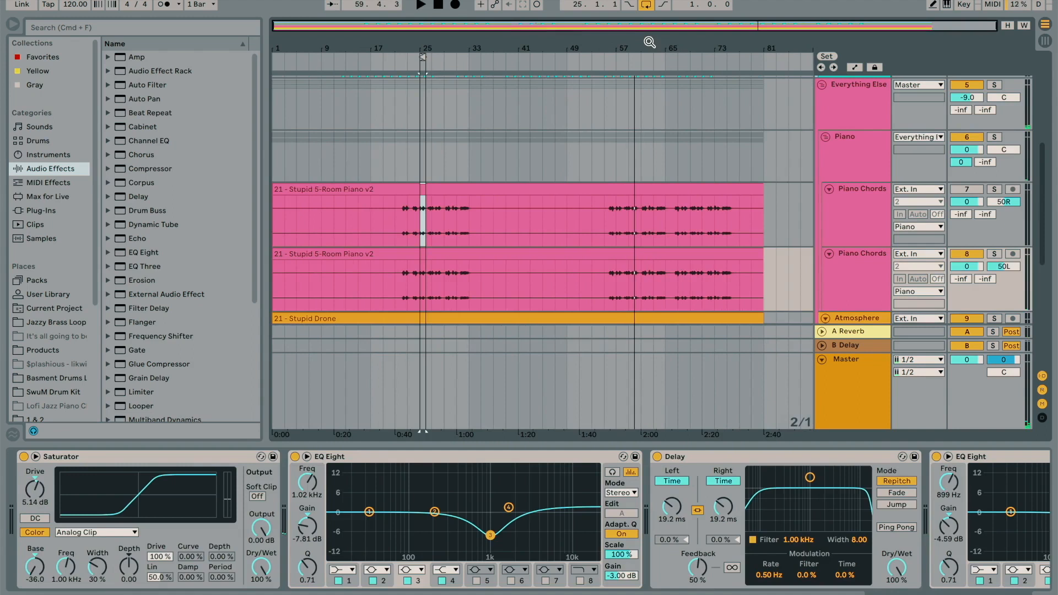
scroll(616, 204, "down", 6)
scroll(617, 203, "down", 5)
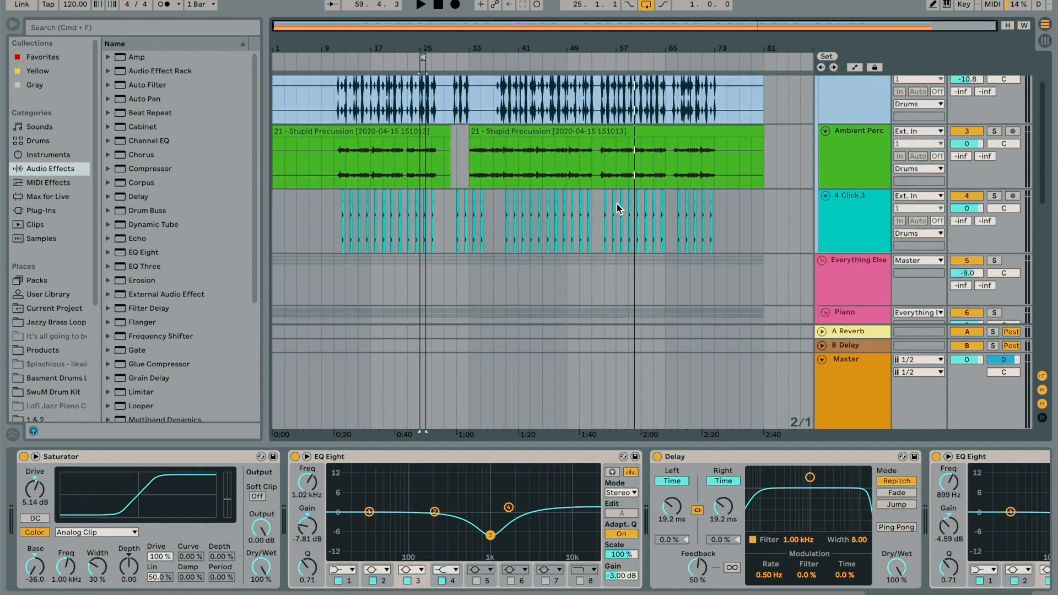
scroll(617, 203, "up", 8)
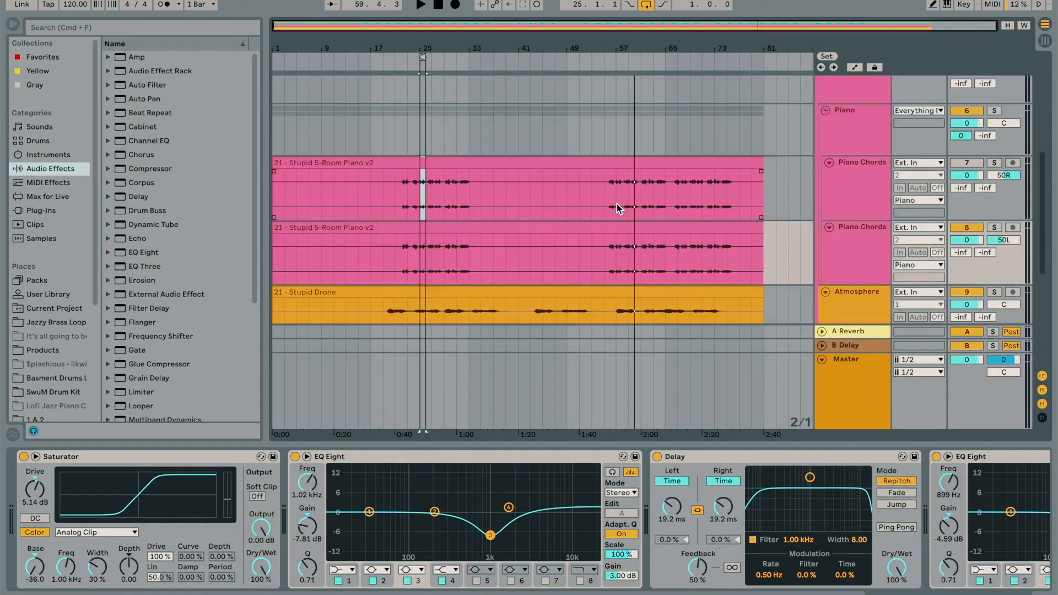
left_click(874, 142)
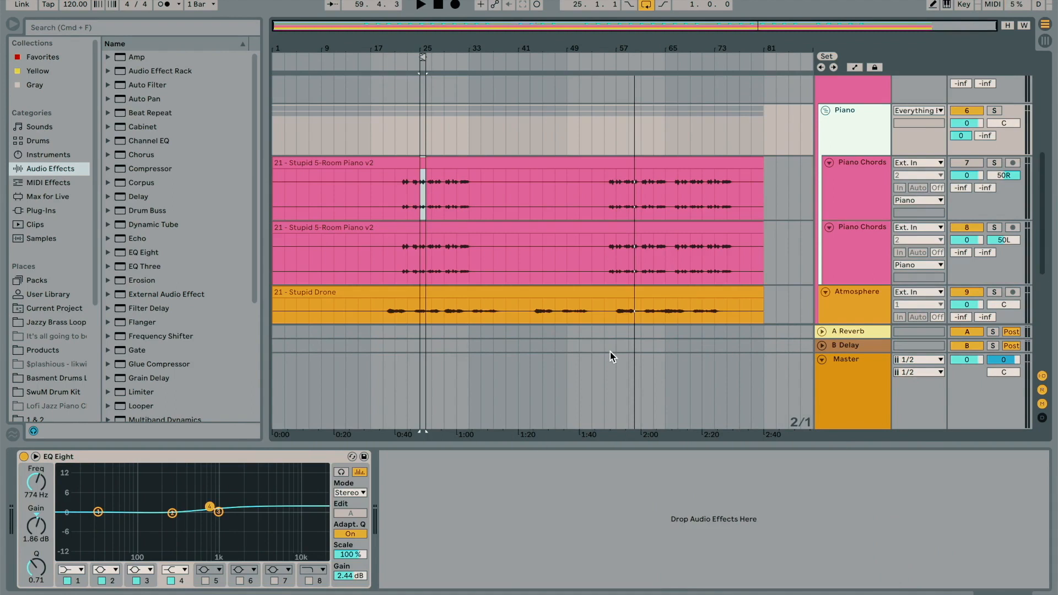
key("Down")
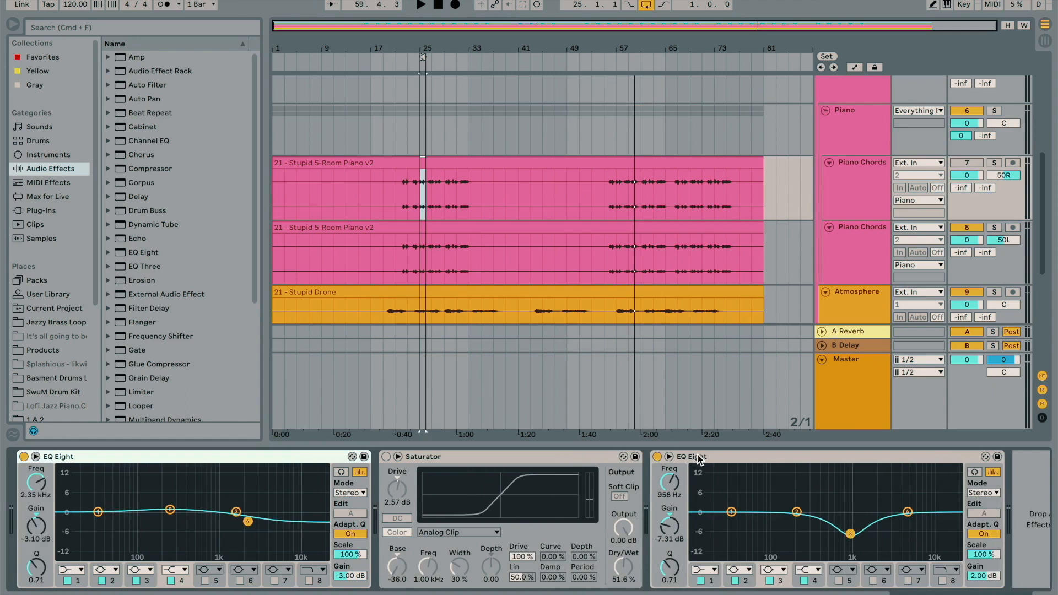
Bypass the second EQ Eight on the Piano Chords track panned 50R and audition the piano with bar 30 looped.
left_click(657, 457)
left_click(994, 163)
key("space")
left_click_drag(424, 48, 375, 89)
left_click_drag(380, 58, 508, 58)
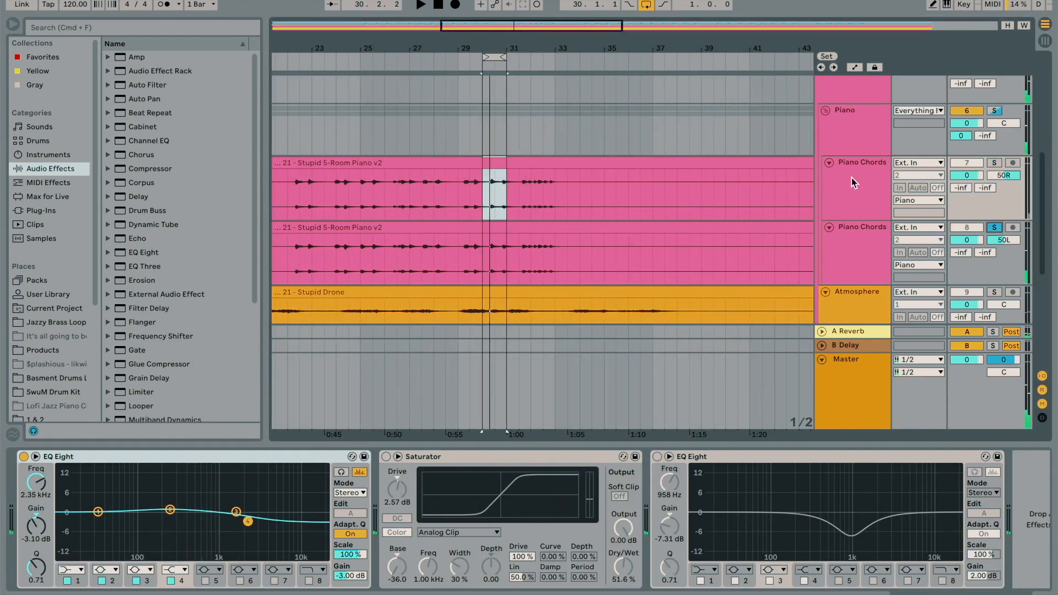
Inspect the panning of both Piano Chords tracks and select the one panned 50L.
left_click(852, 179)
left_click_drag(661, 46, 577, 19)
left_click_drag(678, 42, 573, 22)
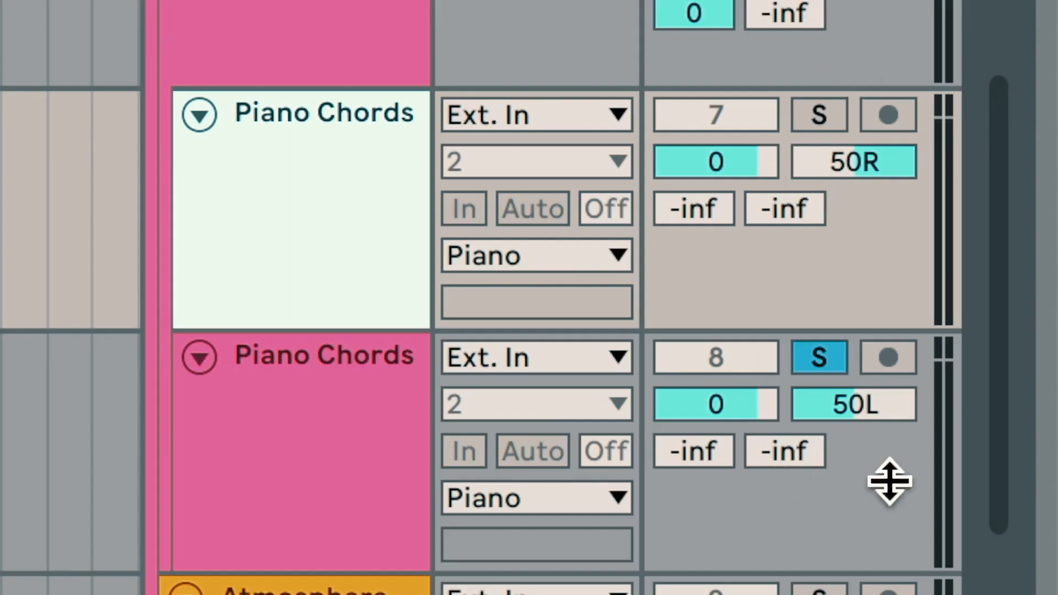
left_click(280, 427)
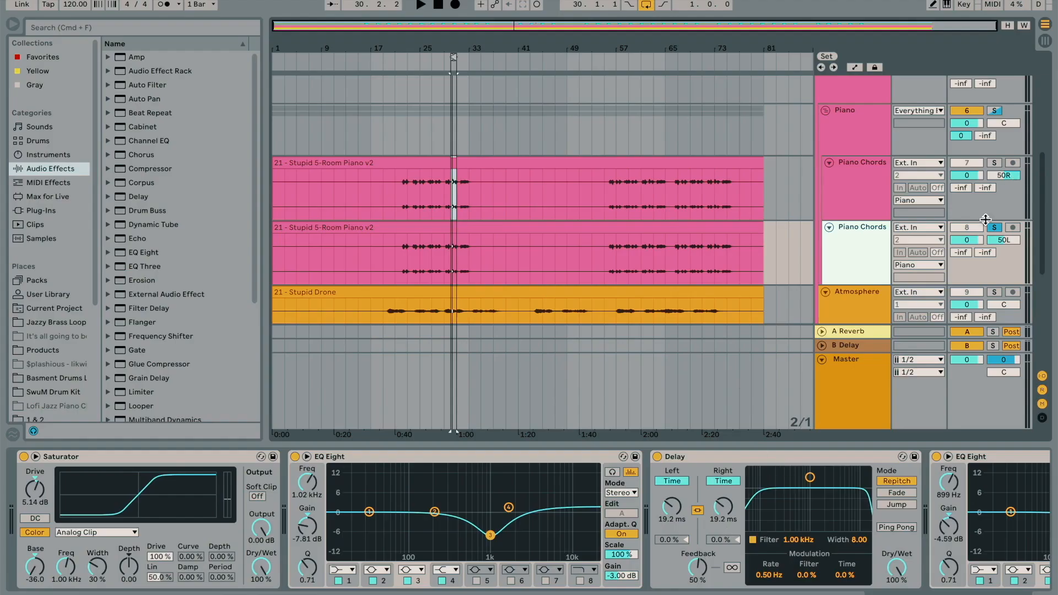
Try the Delay's linked time at 80.2 ms and 1.00 ms during playback, and undo the change.
left_click(786, 455)
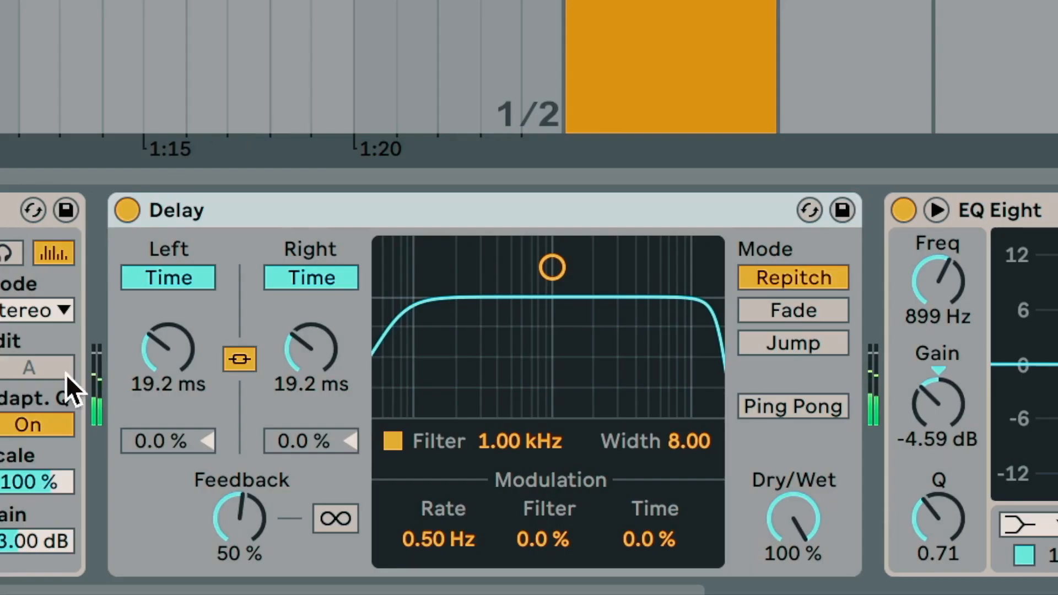
left_click_drag(182, 366, 182, 340)
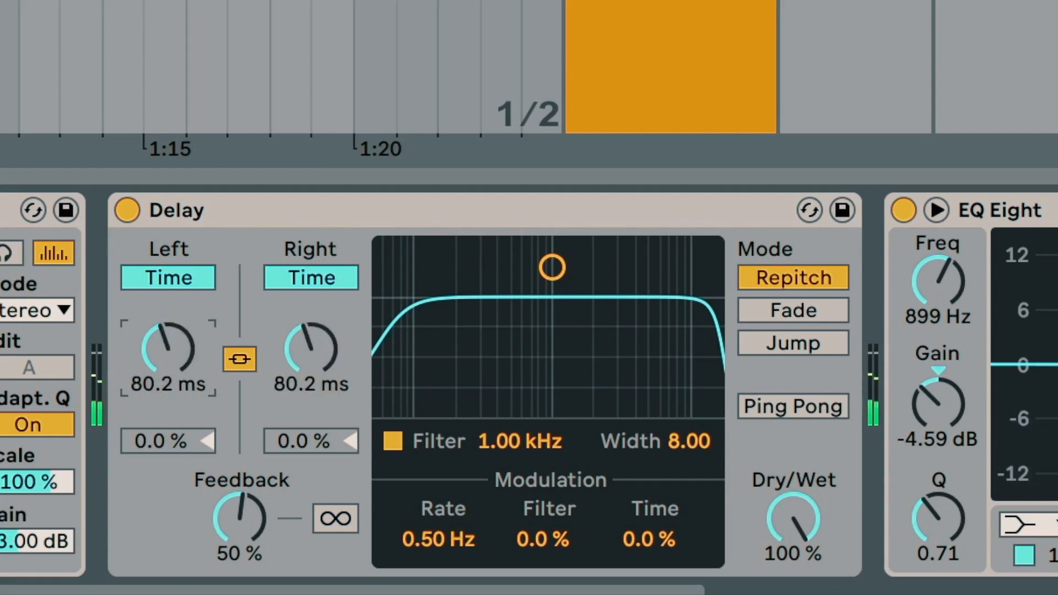
left_click_drag(168, 349, 168, 385)
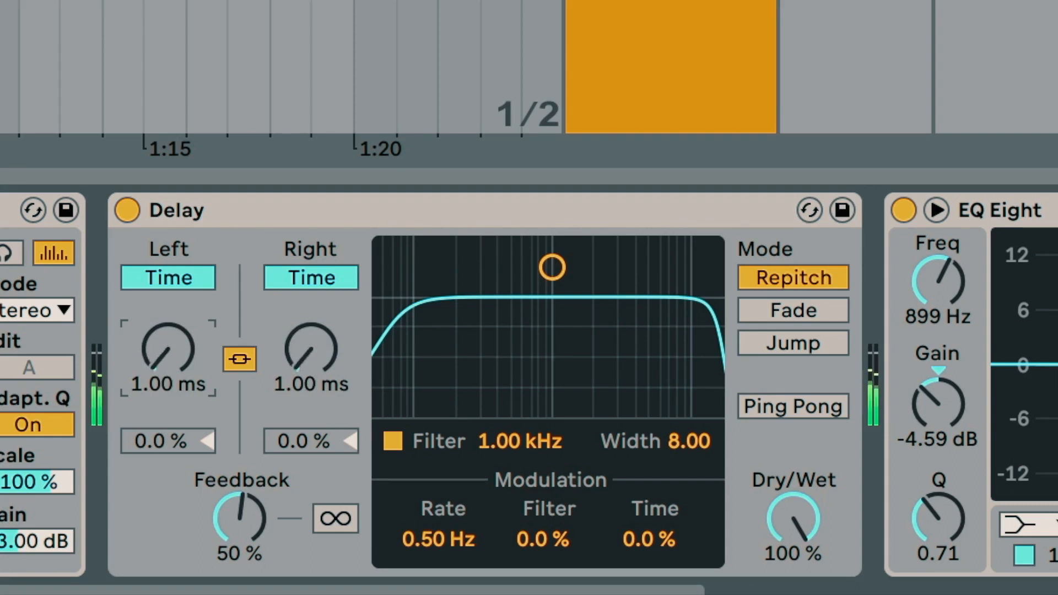
key("super+z")
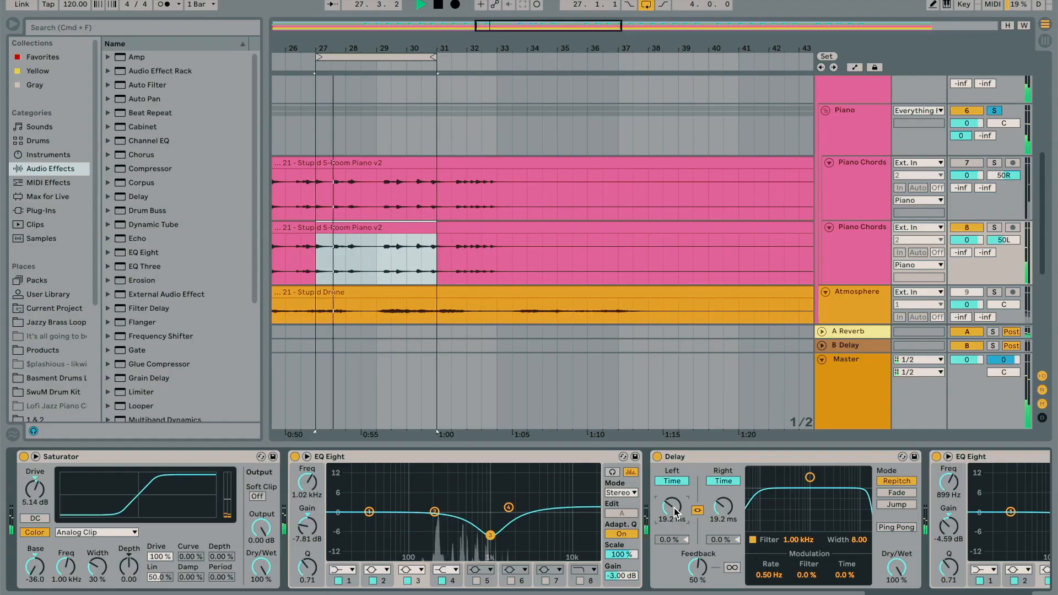
Make the Piano Chords track panned 50R audible again and review the remaining piano effects, ending on the Piano group's EQ Eight.
left_click(967, 163)
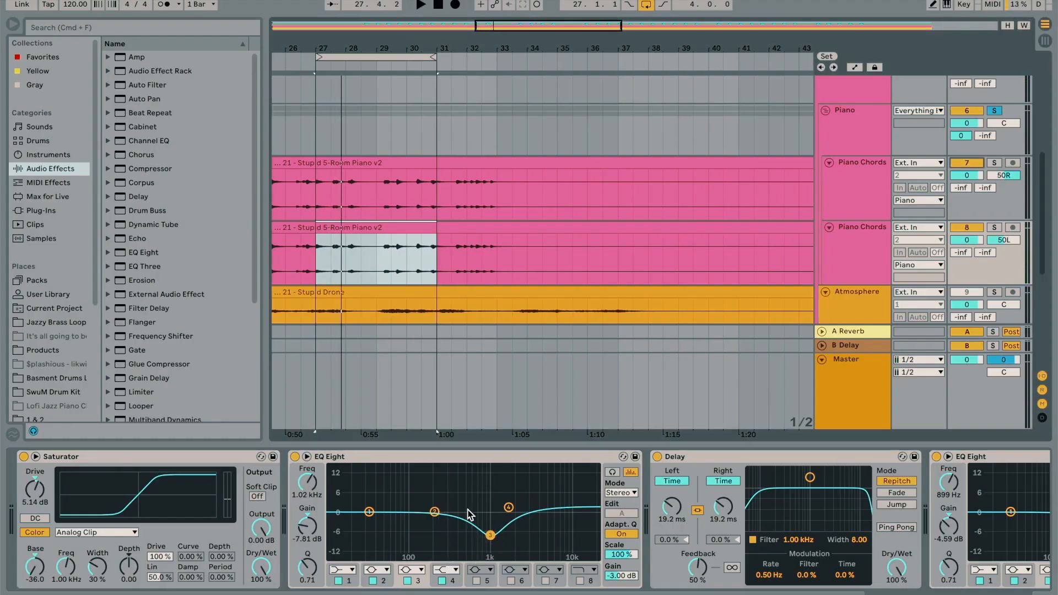
scroll(498, 521, "right", 5)
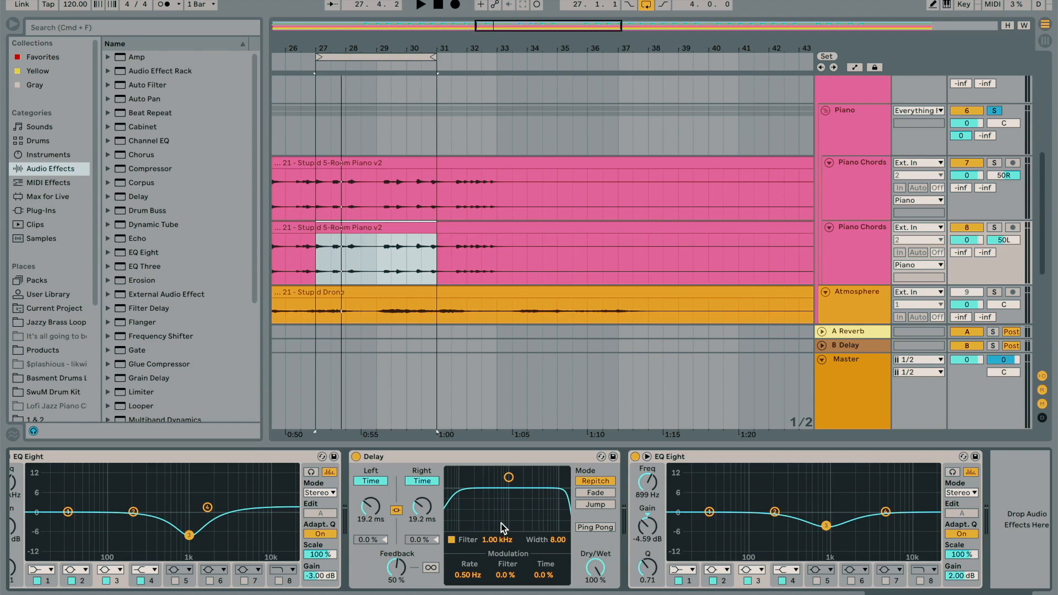
left_click(867, 193)
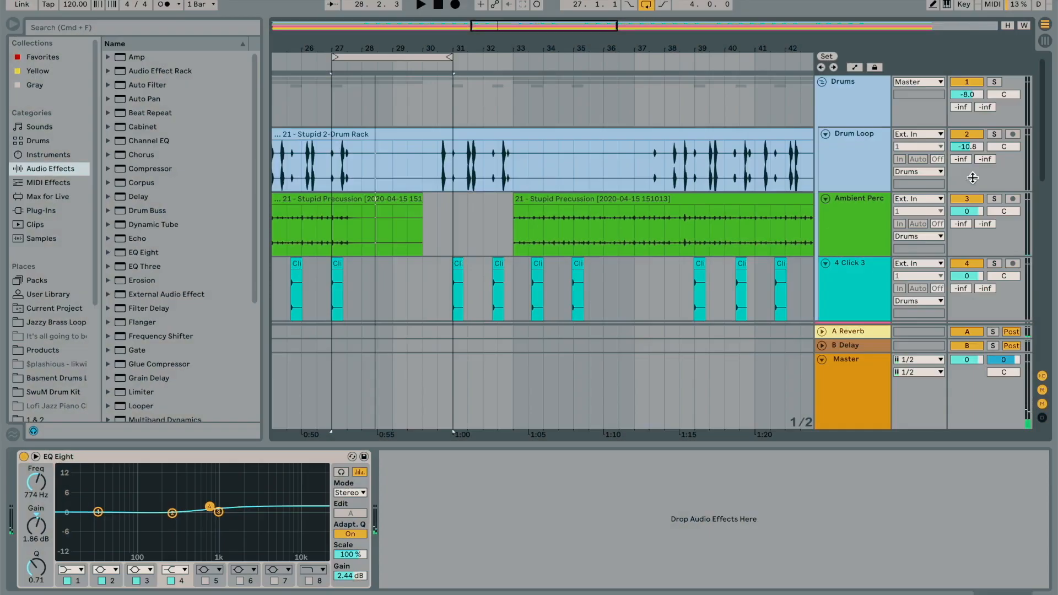
scroll(988, 174, "down", 3)
scroll(978, 176, "down", 2)
scroll(966, 222, "down", 4)
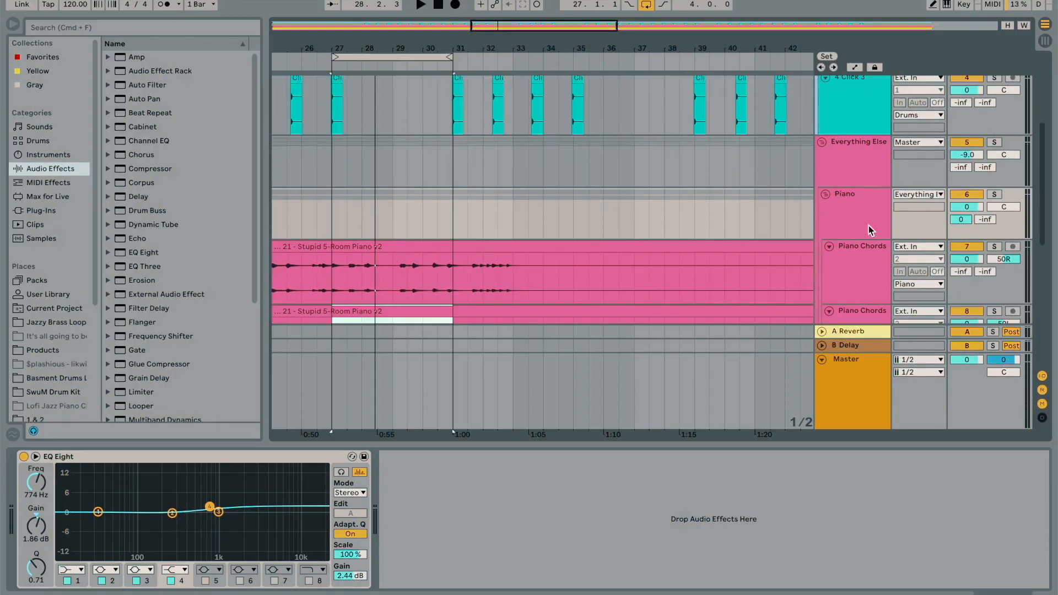
scroll(864, 220, "down", 3)
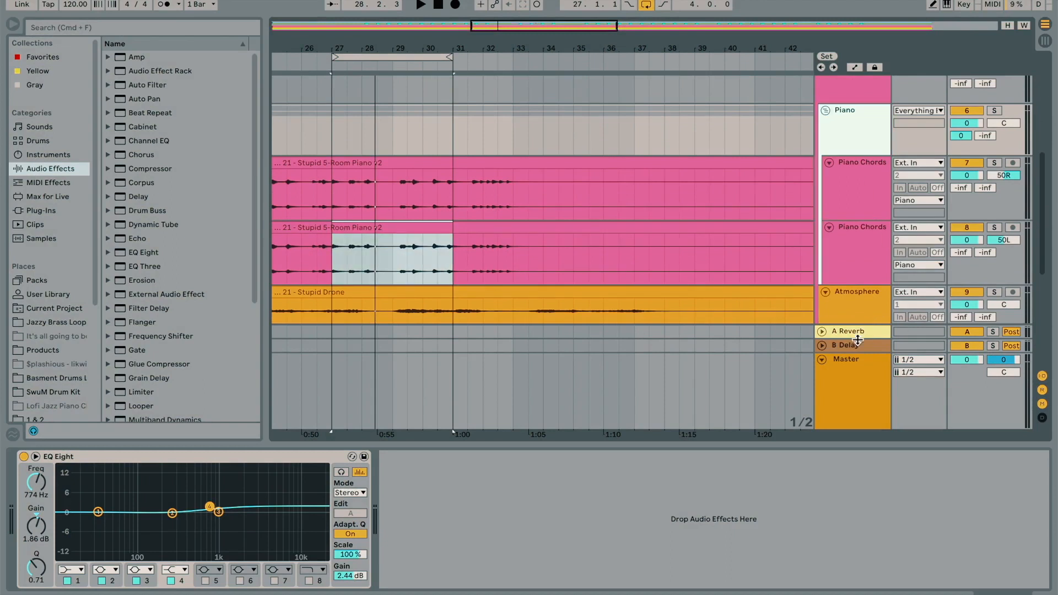
Open the A Reverb return track's effects, audition the return soloed during playback, and turn its solo off.
left_click(861, 332)
scroll(884, 210, "down", 7)
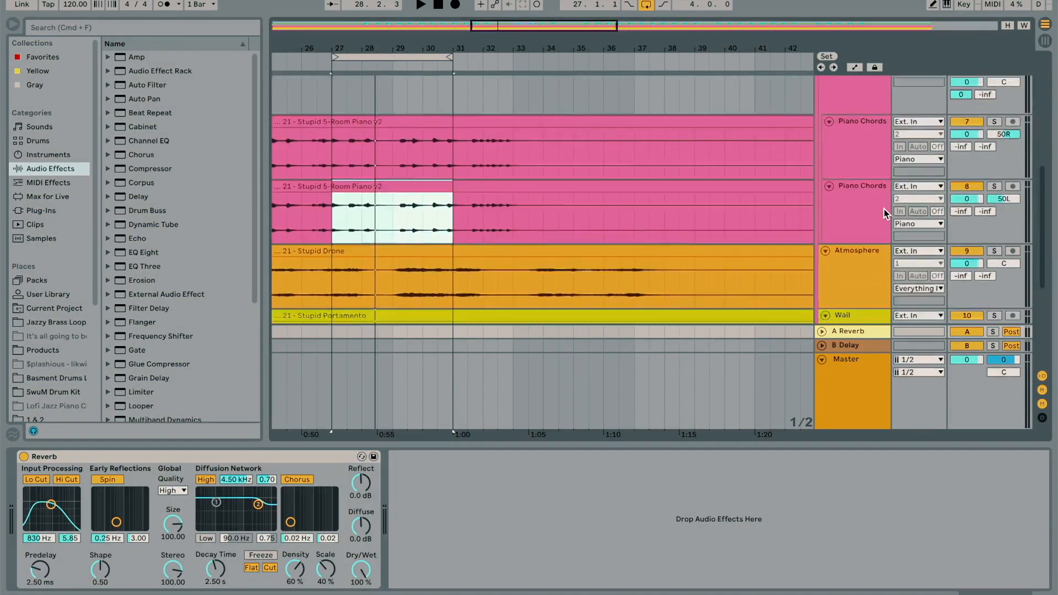
scroll(884, 209, "down", 2)
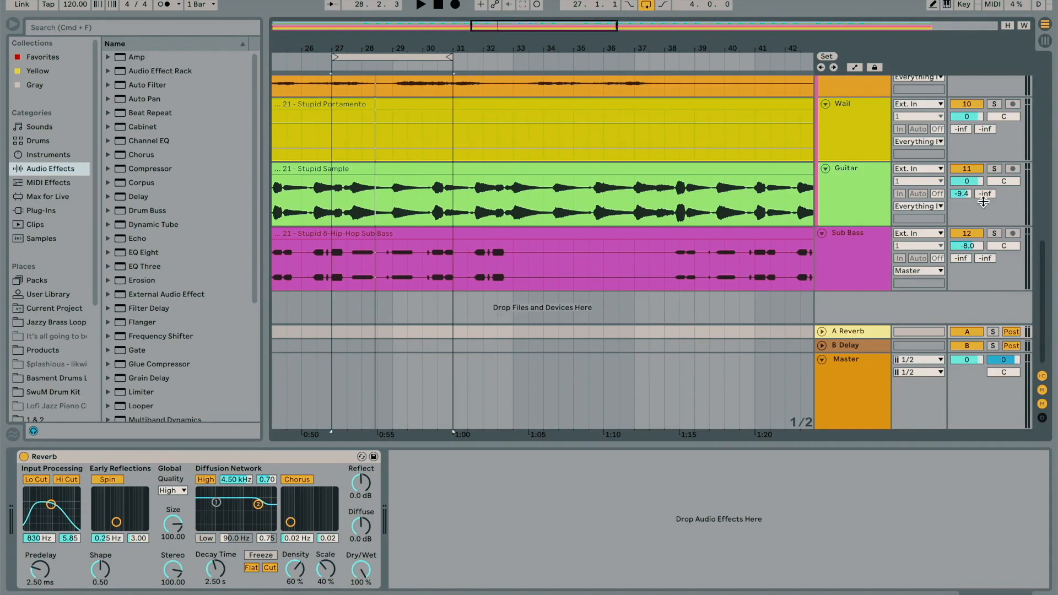
left_click(993, 332)
key("space")
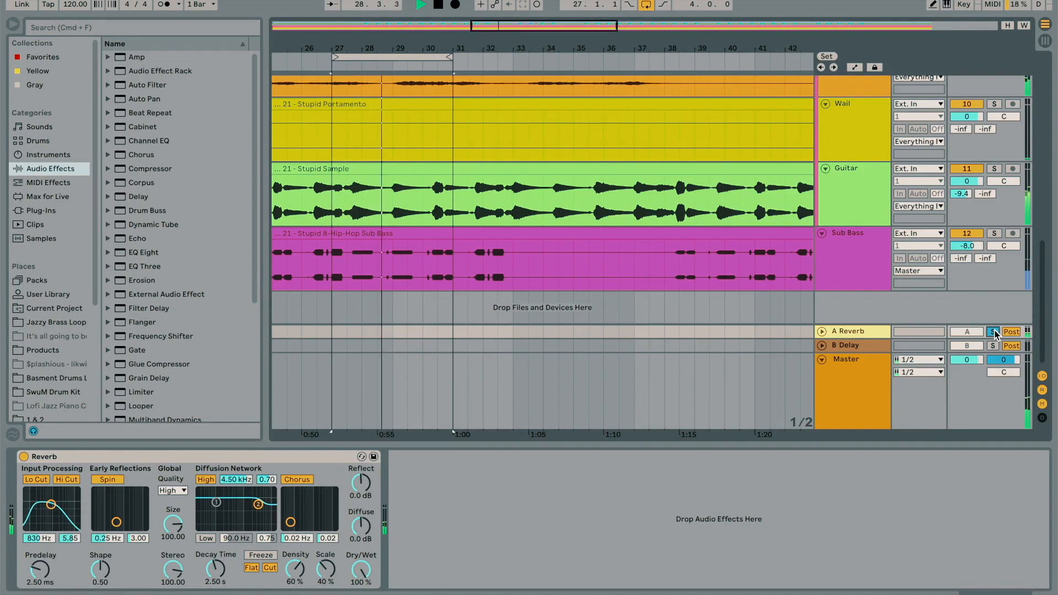
left_click(995, 332)
Compare the Master track's Utility off and on during playback, and dismiss the disk space notification.
left_click(858, 366)
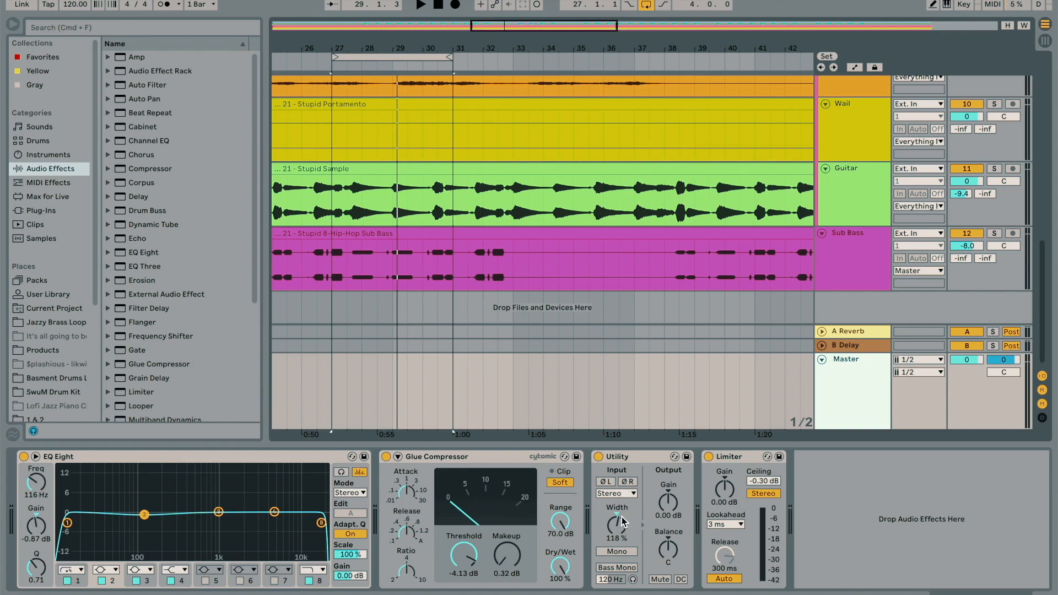
key("space")
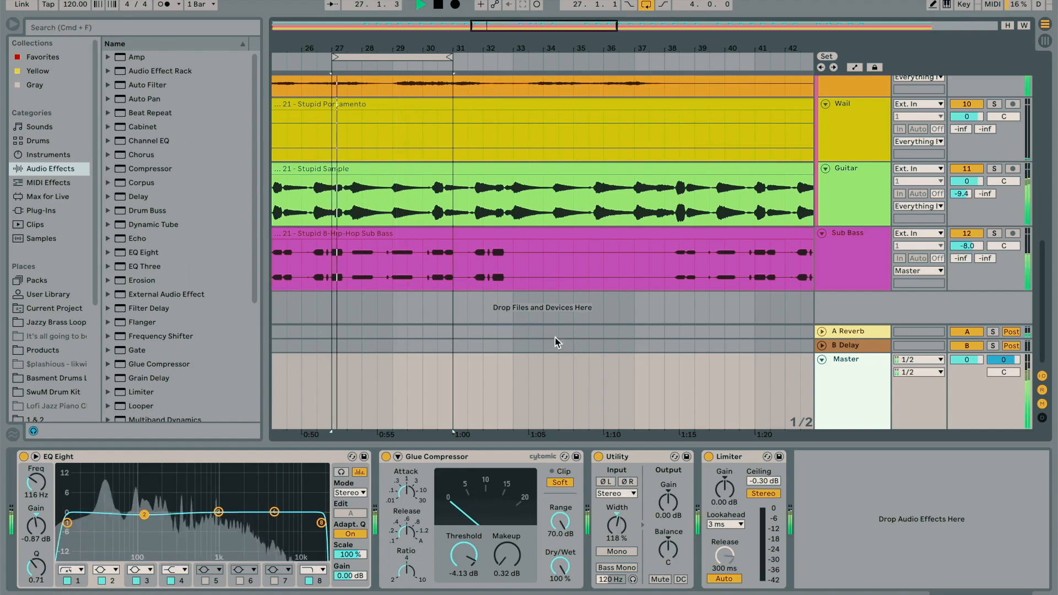
left_click(598, 457)
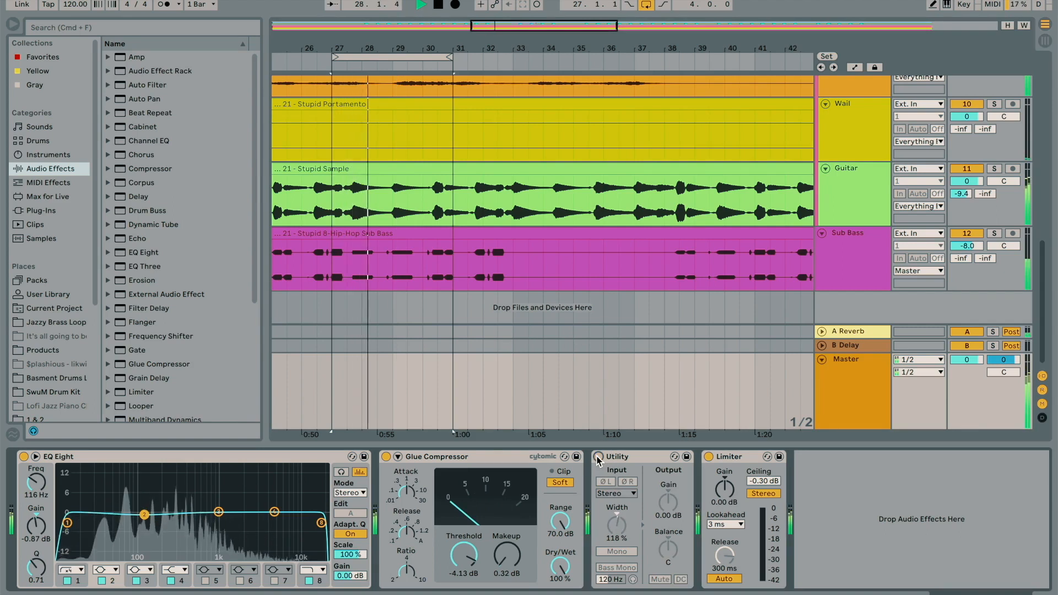
left_click(598, 457)
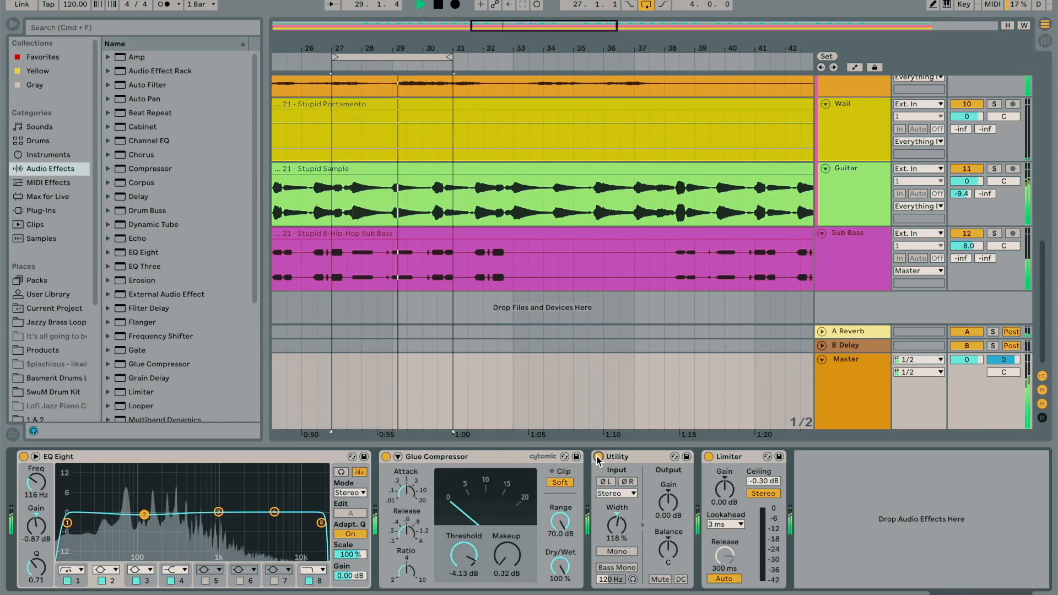
key("space")
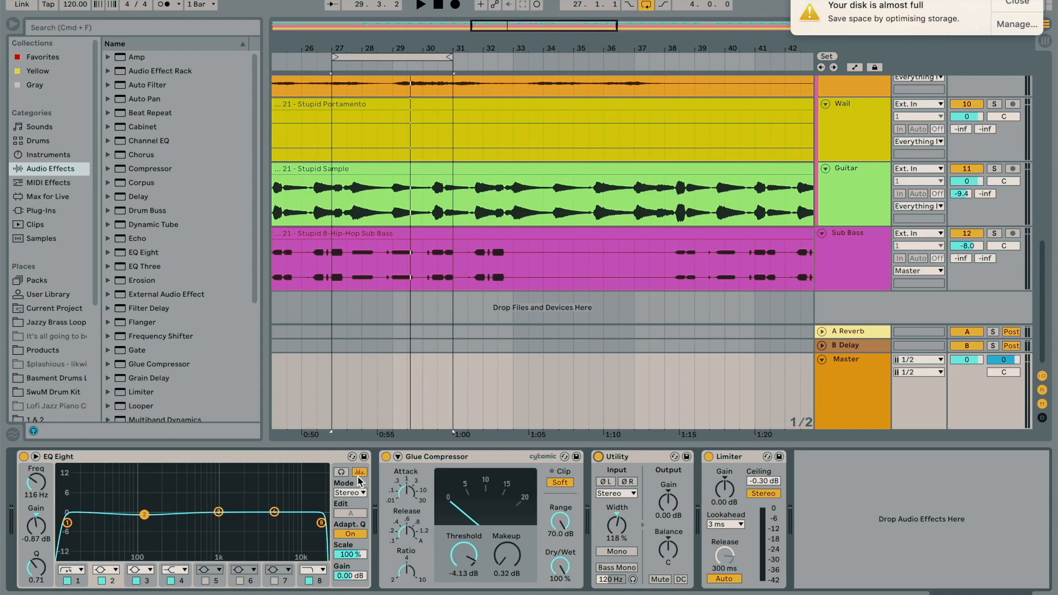
left_click(1015, 6)
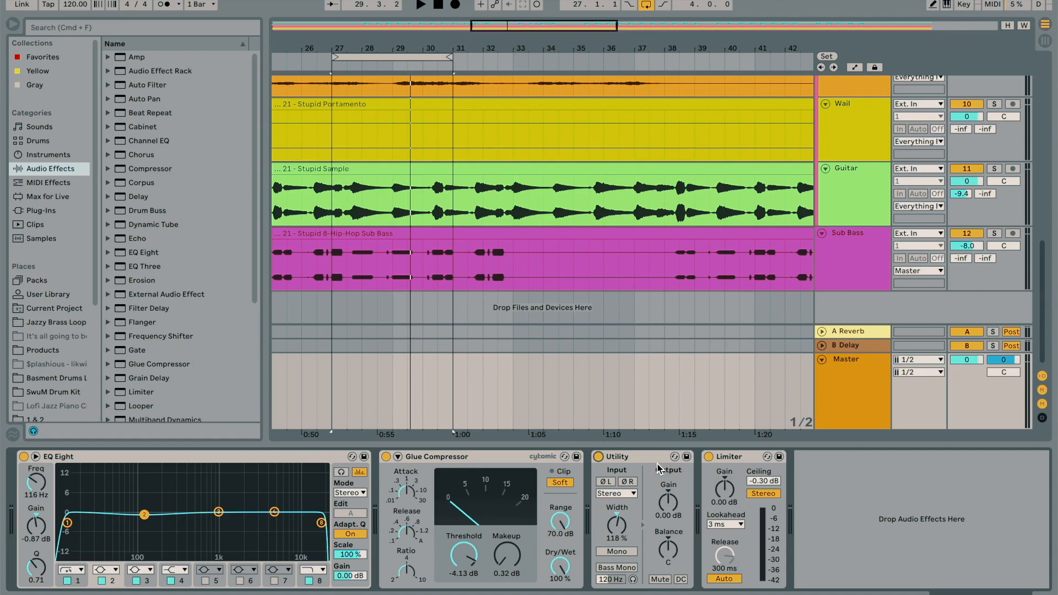
Look over the full arrangement from the Drums group down to the Sub Bass track.
left_click(573, 51)
left_click_drag(591, 46, 513, 48)
scroll(574, 153, "up", 10)
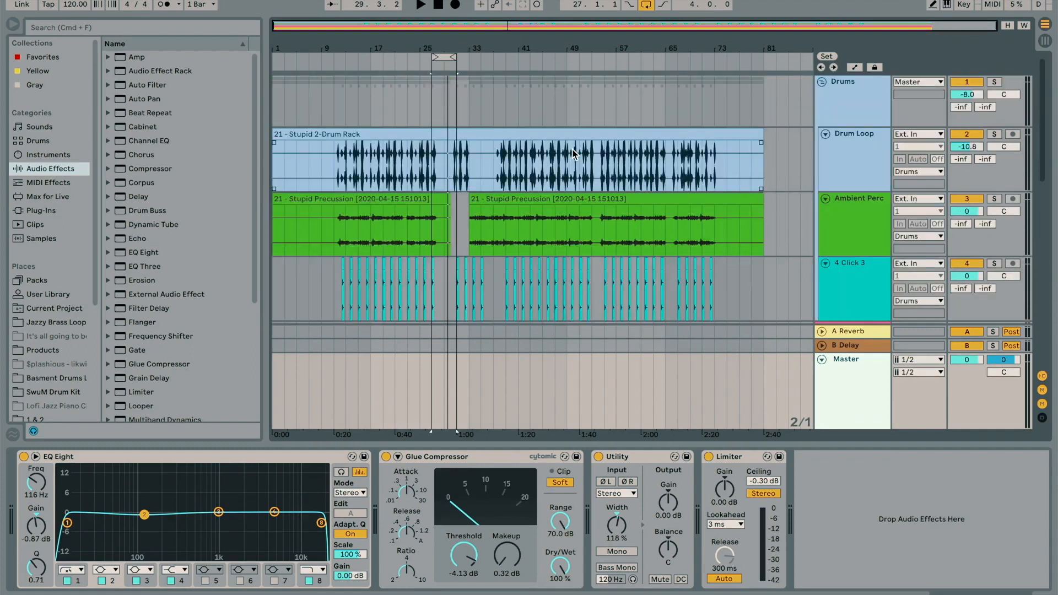
left_click_drag(576, 43, 576, 44)
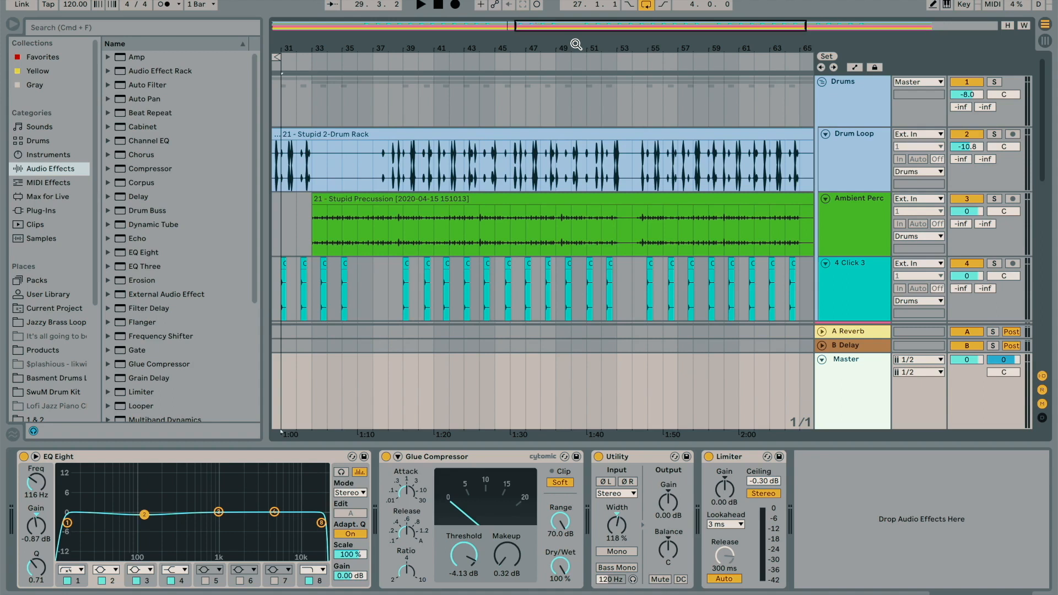
left_click_drag(576, 44, 577, 44)
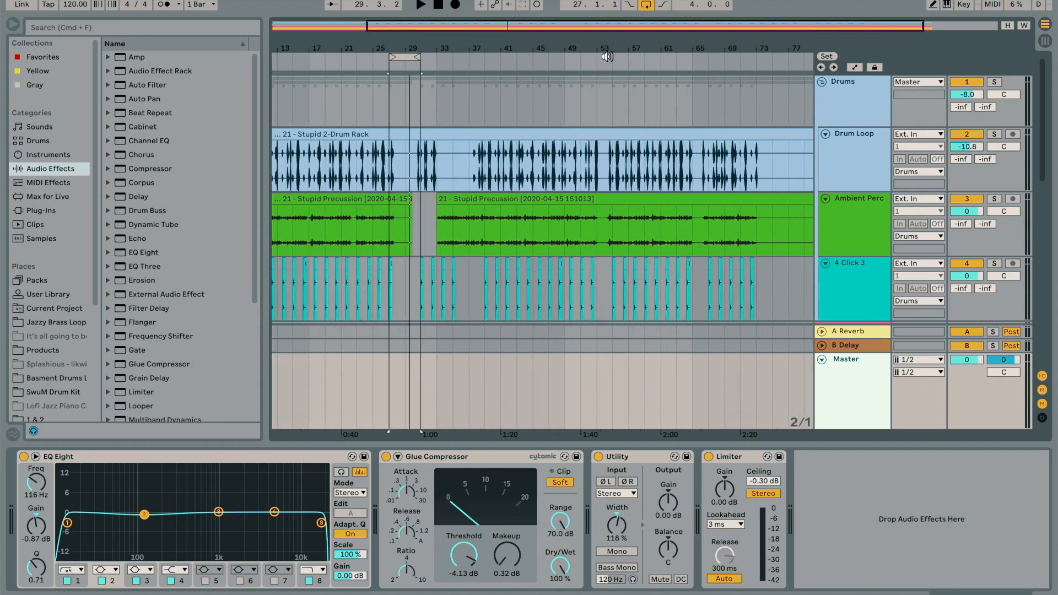
scroll(612, 123, "down", 15)
scroll(612, 122, "right", 3)
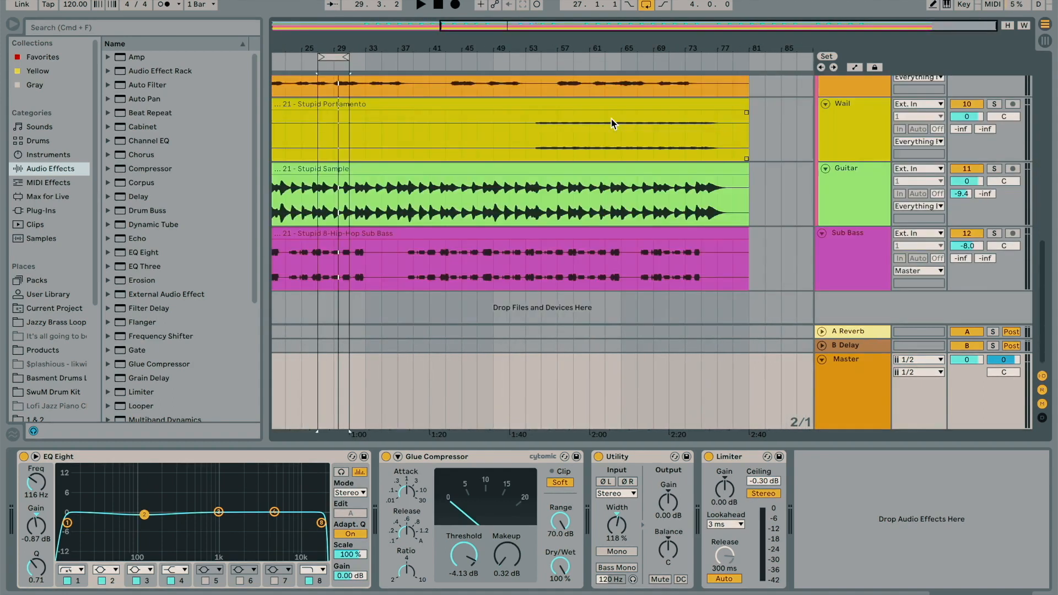